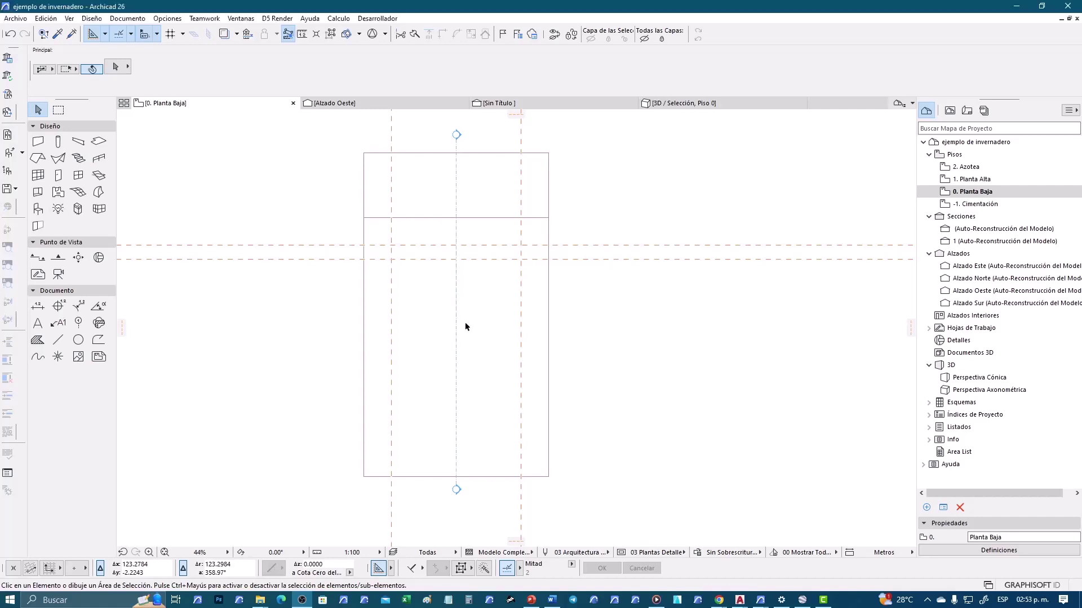
# Choose Asiento Audiencia 26 from Montajes Muebles 26 as the default object.
pyautogui.click(35, 212)
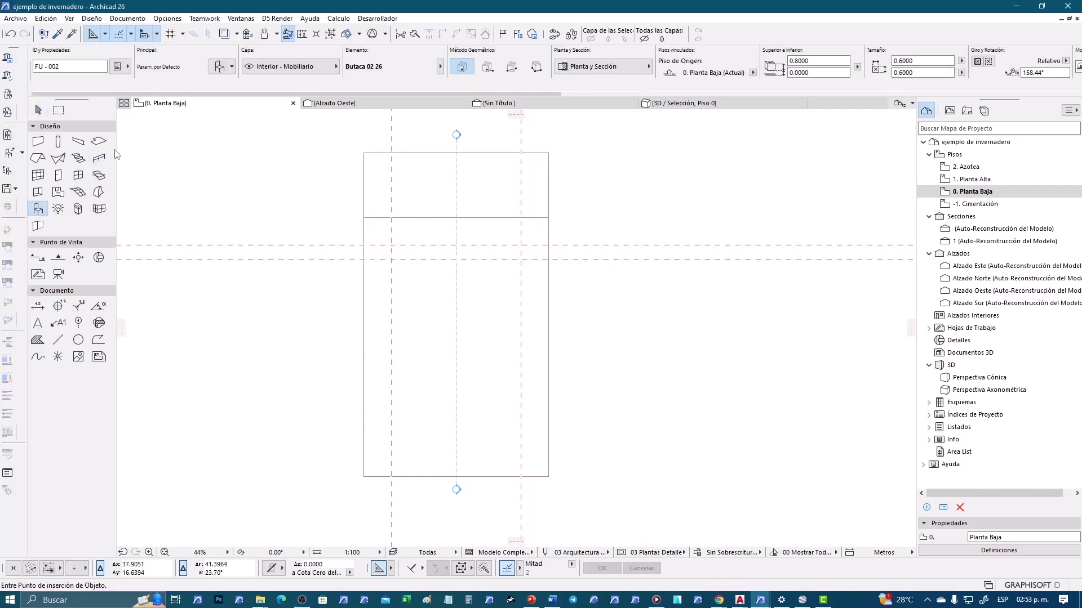
pyautogui.click(219, 68)
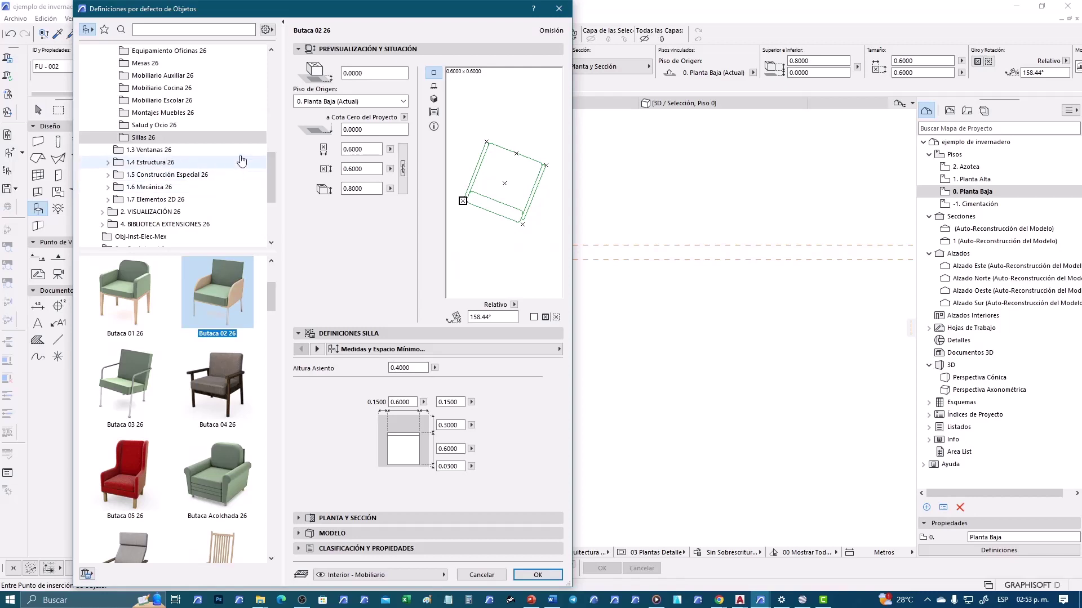
pyautogui.click(195, 112)
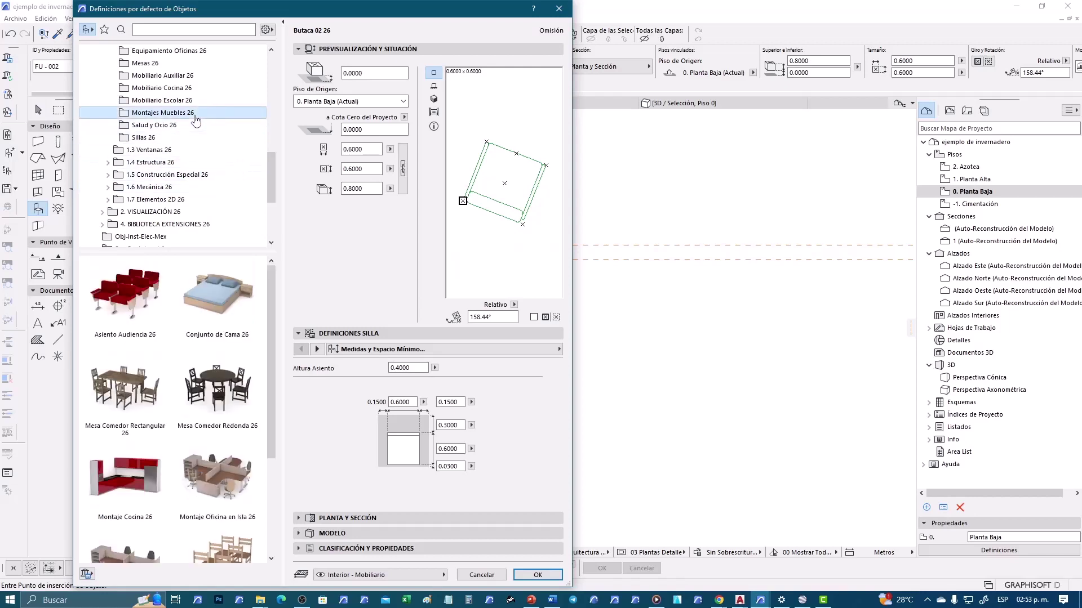
pyautogui.click(125, 292)
# Set the seating's rotation angle to 180°.
pyautogui.click(505, 320)
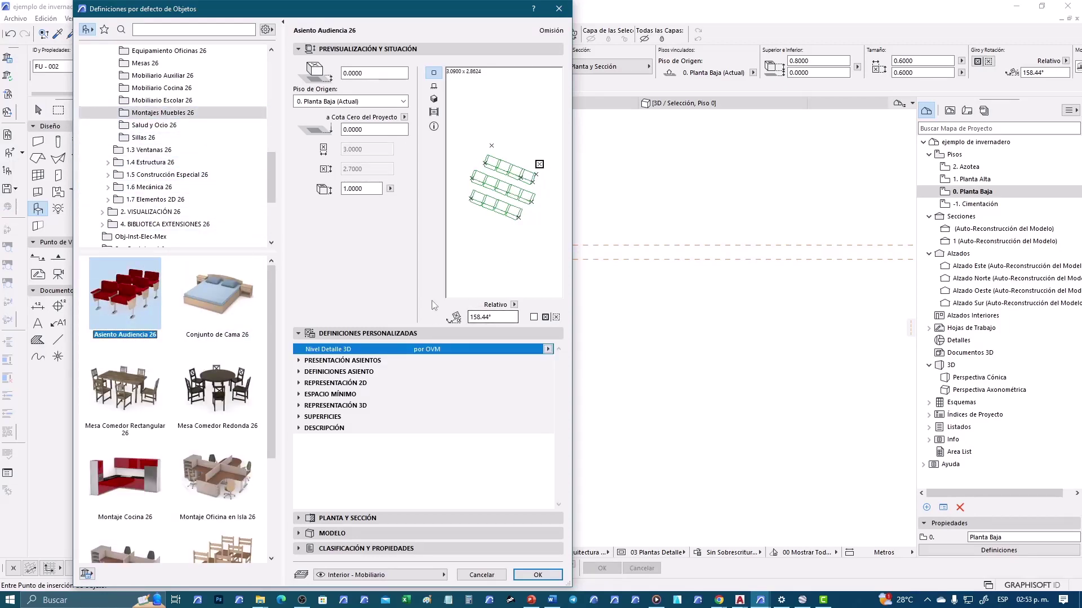
pyautogui.write('0')
pyautogui.press('Tab')
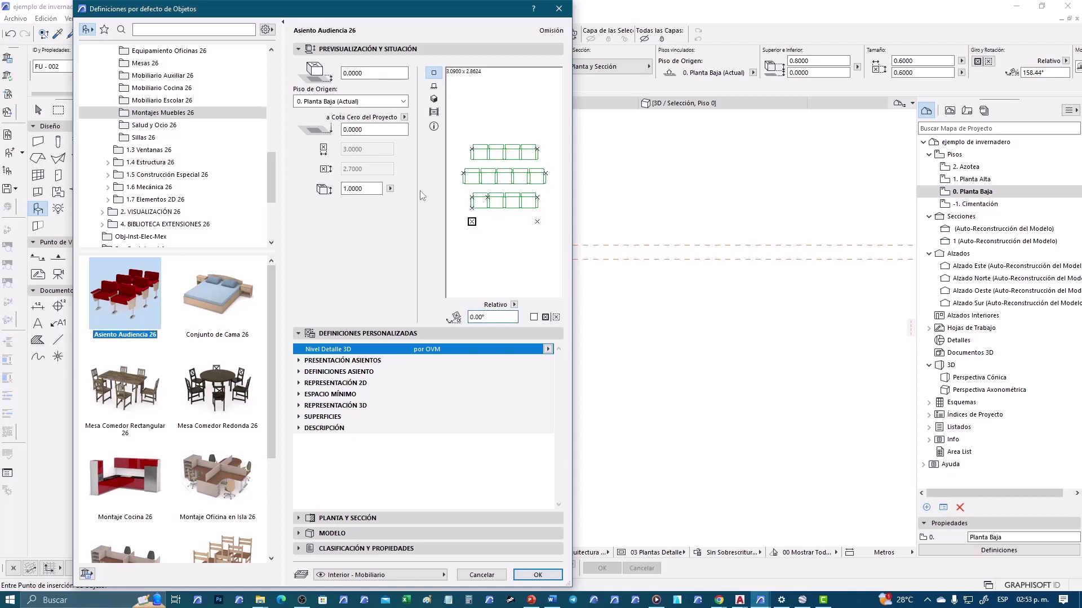
pyautogui.write('45')
pyautogui.press('Tab')
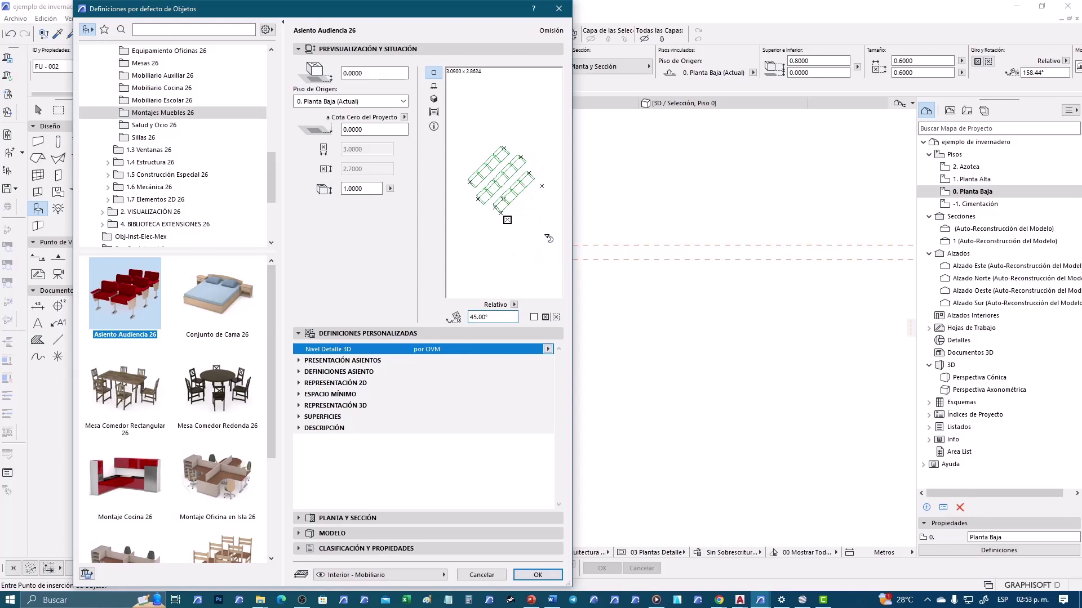
pyautogui.moveTo(548, 238); pyautogui.dragTo(528, 145)
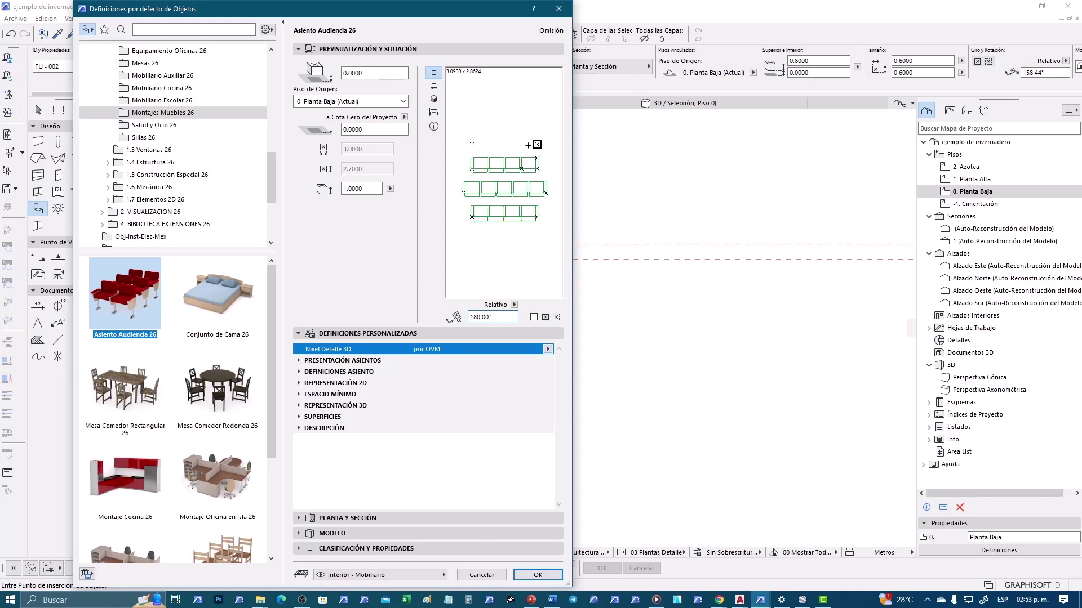
# Make the seat layout Curvado with a first-row radius of 25.
pyautogui.click(297, 362)
pyautogui.click(544, 373)
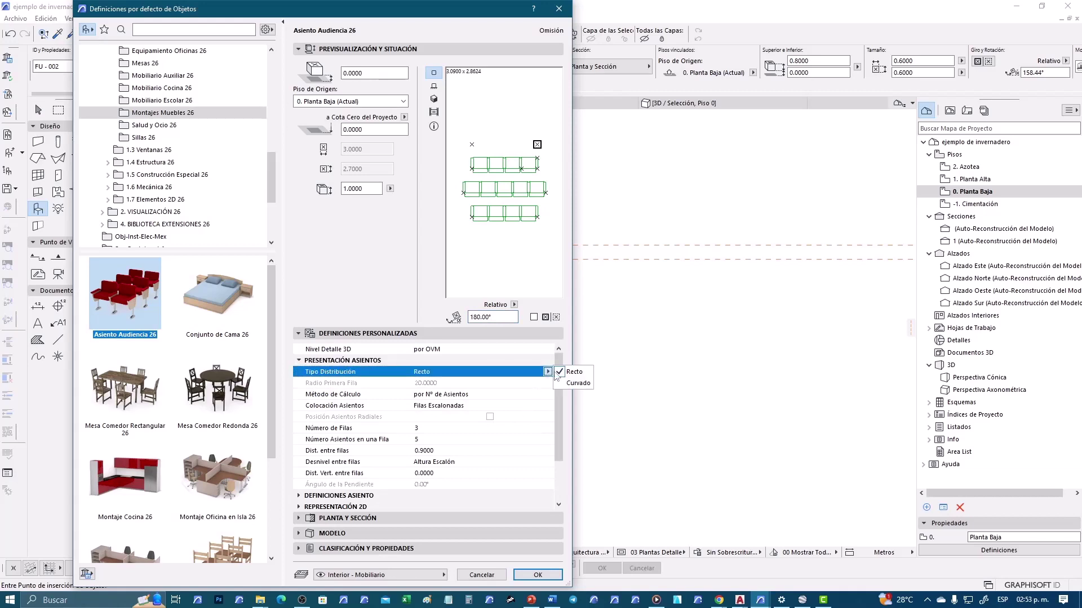
pyautogui.click(577, 384)
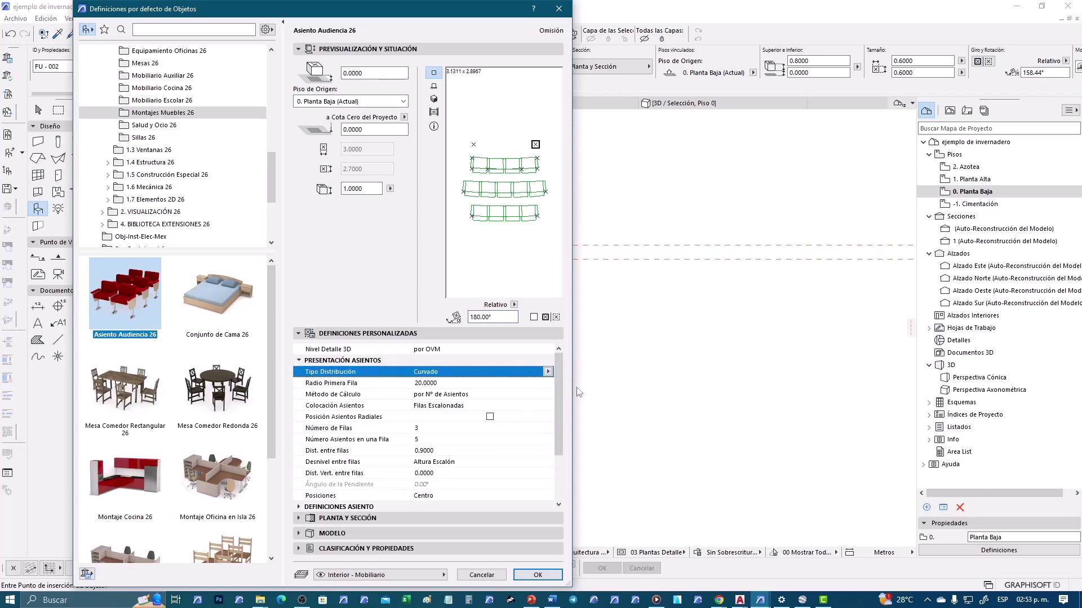
pyautogui.click(440, 384)
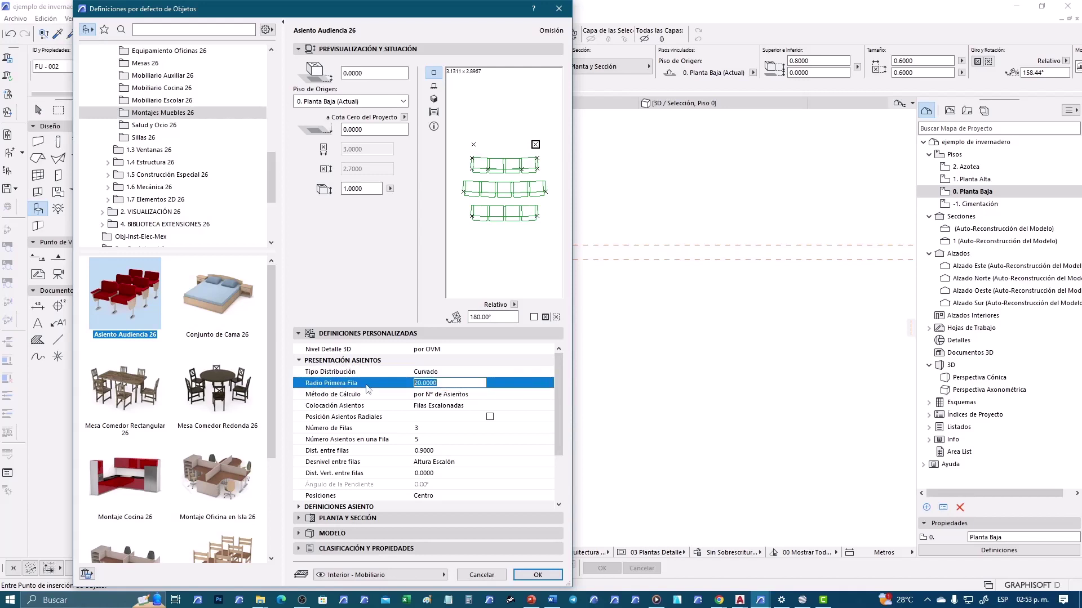
pyautogui.write('25')
pyautogui.press('Return')
# Calculate by number of seats: 15 seats per row and 10 rows.
pyautogui.click(521, 394)
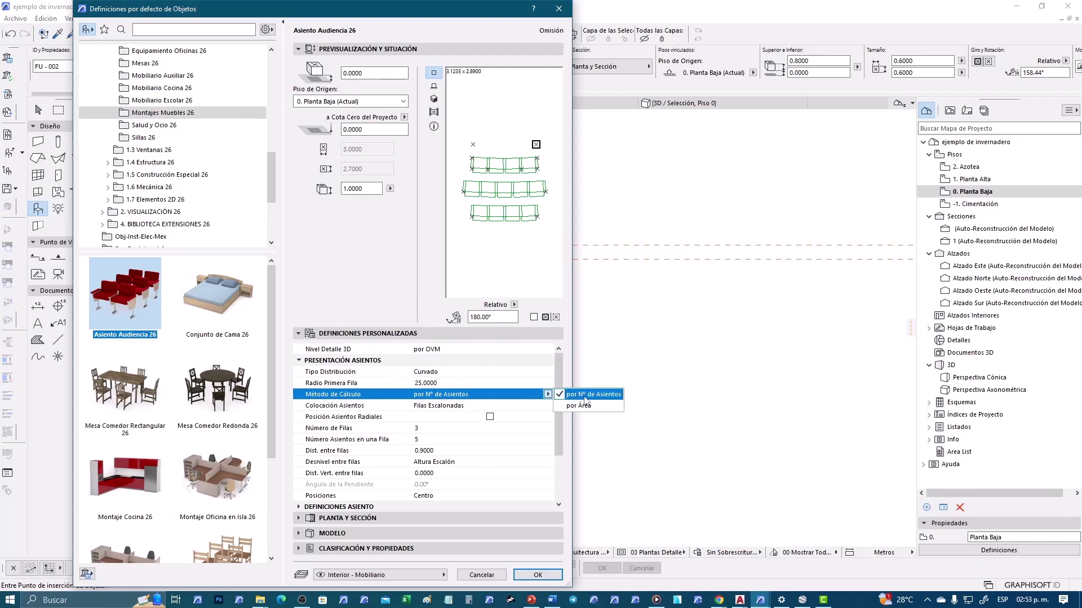
pyautogui.click(442, 434)
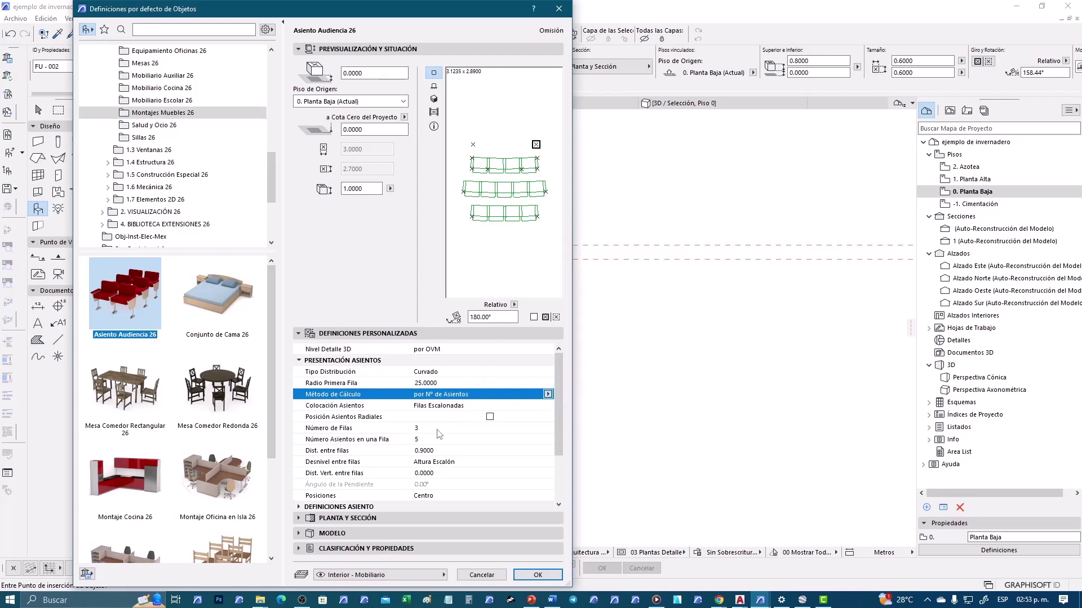
pyautogui.click(548, 394)
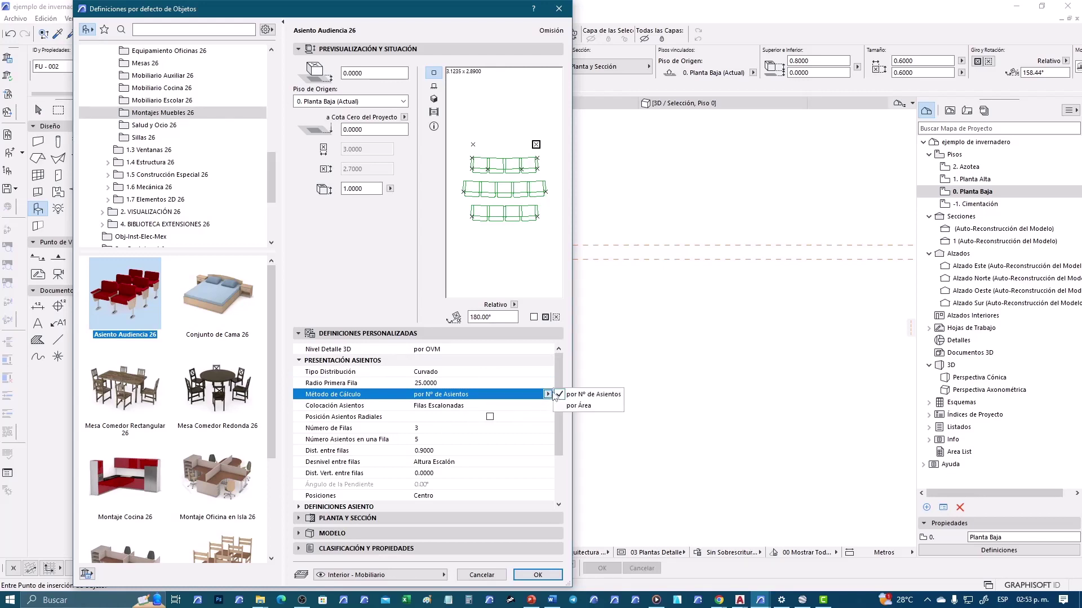
pyautogui.click(449, 413)
pyautogui.click(438, 429)
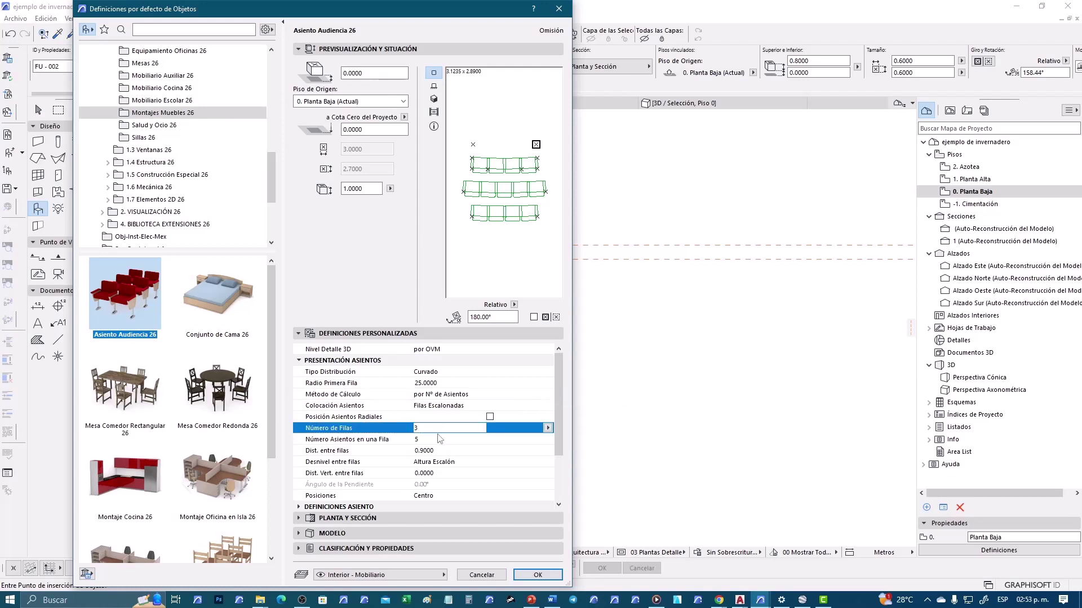
pyautogui.click(441, 439)
pyautogui.write('15')
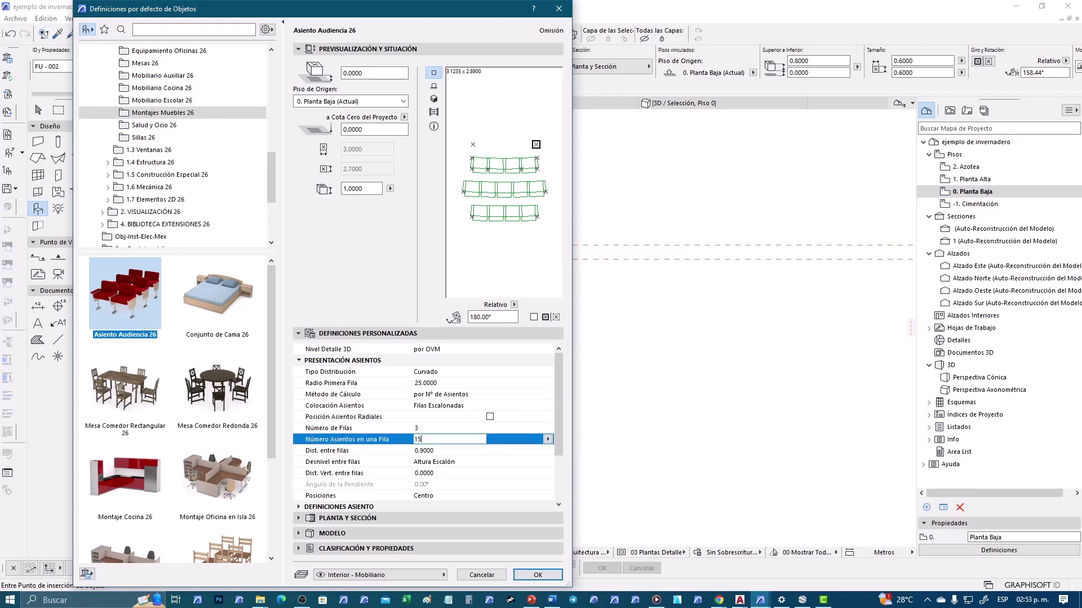
pyautogui.click(435, 429)
pyautogui.write('6')
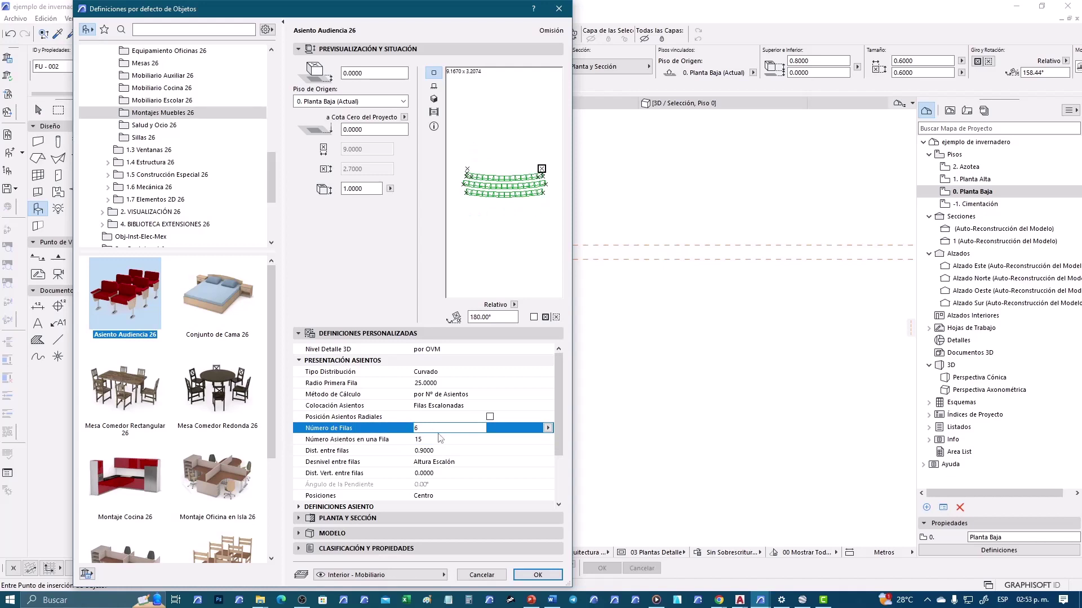
pyautogui.write('10')
pyautogui.press('Return')
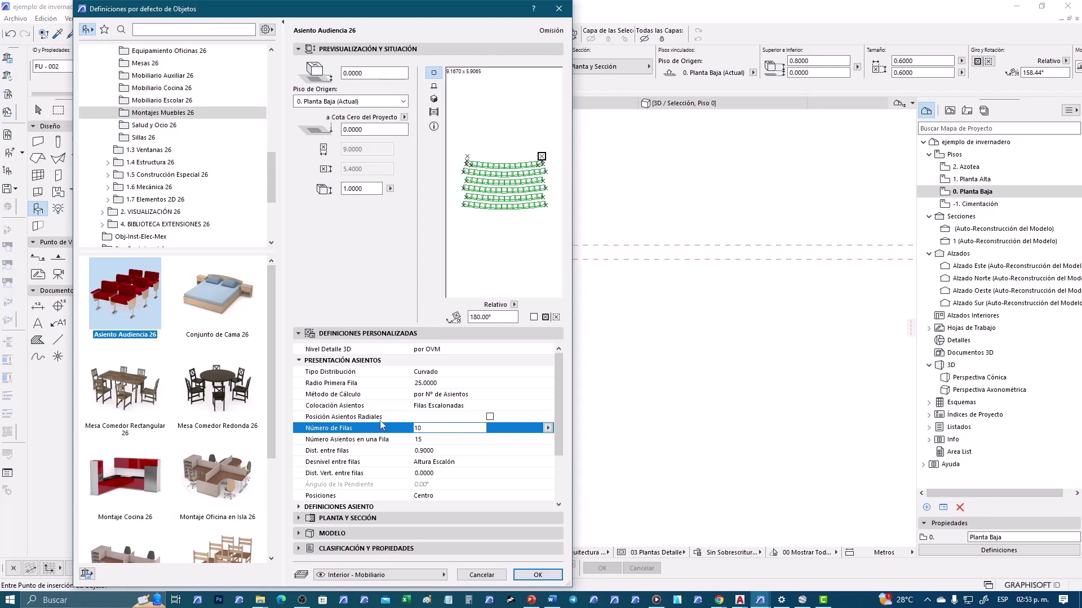
pyautogui.press('Return')
# Set the row spacing to 1.2 and confirm the seating settings.
pyautogui.click(387, 453)
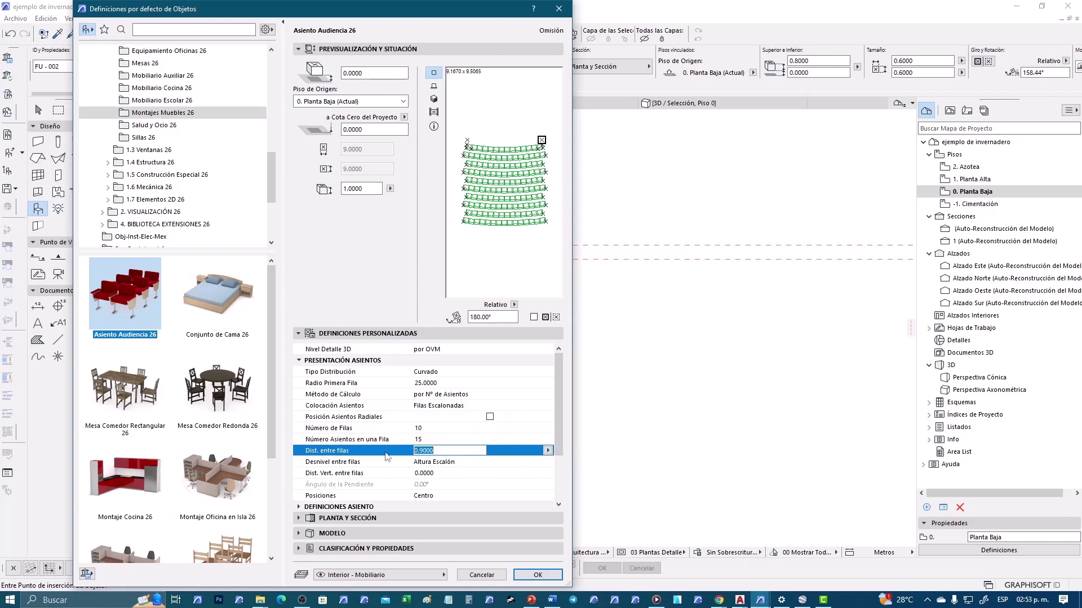
pyautogui.write('1.2')
pyautogui.press('Return')
pyautogui.scroll(-1, 559, 430)
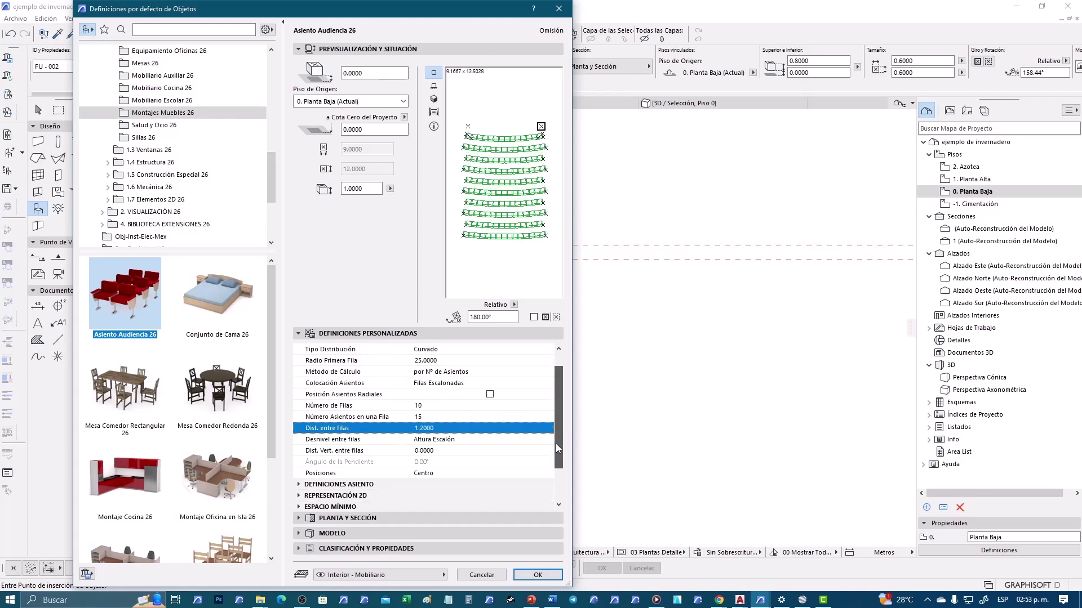
pyautogui.click(501, 440)
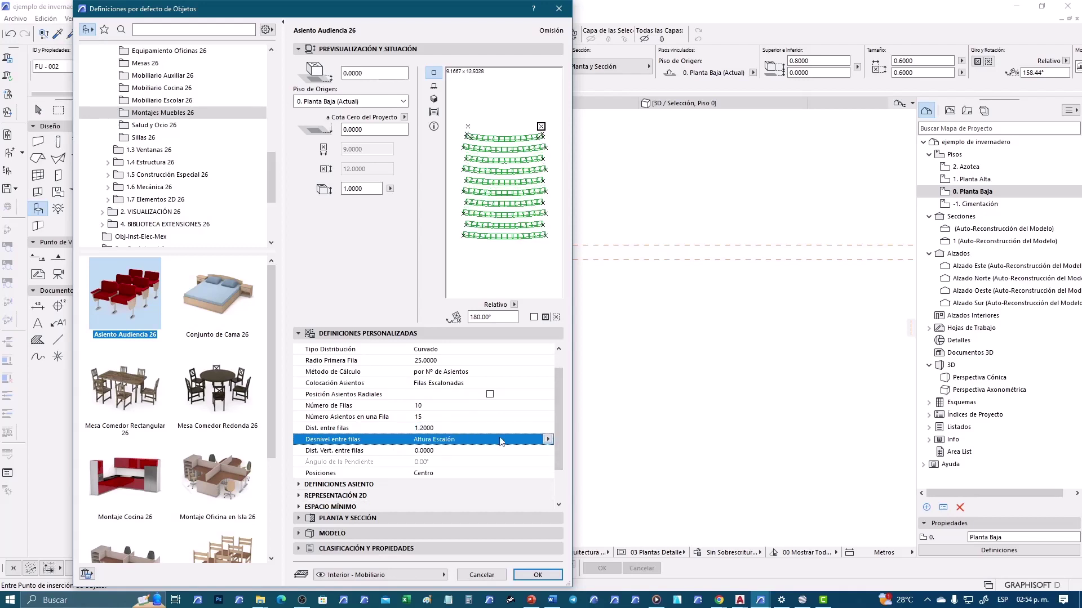
pyautogui.scroll(1, 560, 429)
pyautogui.scroll(-3, 557, 445)
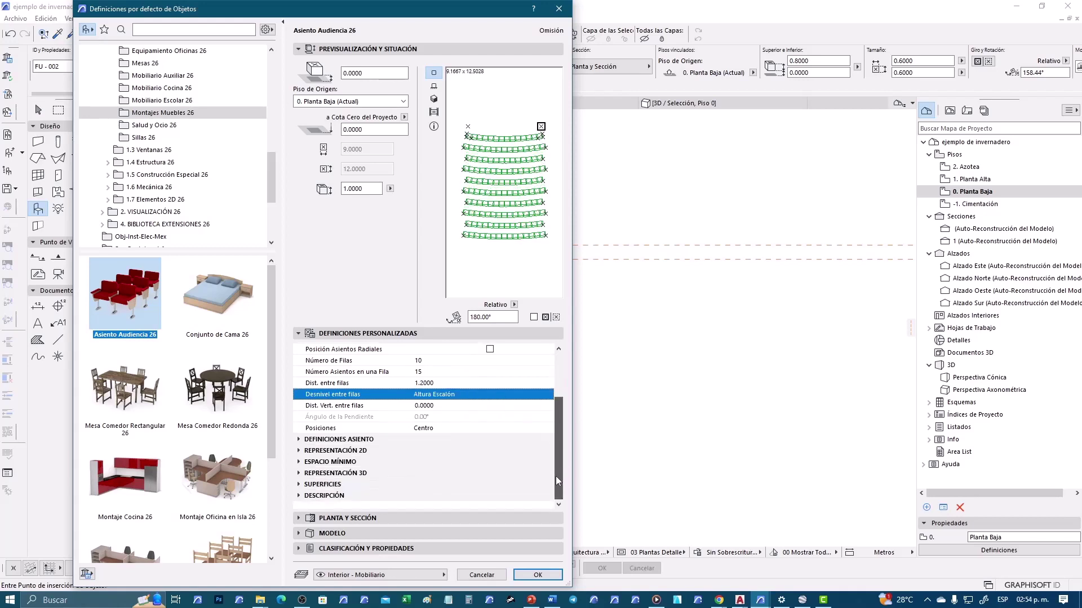
pyautogui.click(538, 575)
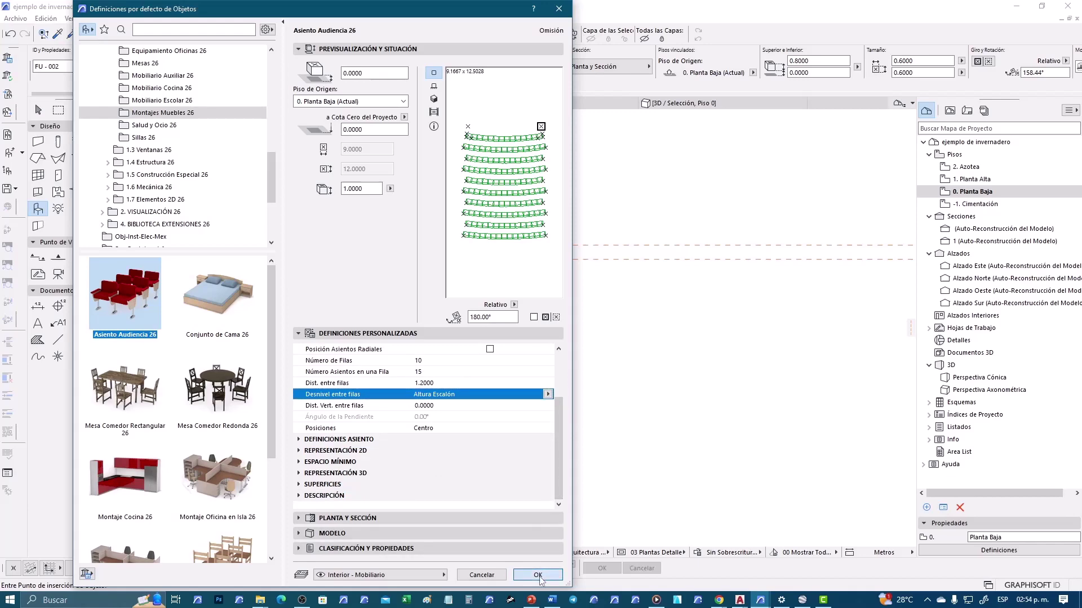
# Place the curved seating block on the ground-floor plan and select it.
pyautogui.click(507, 299)
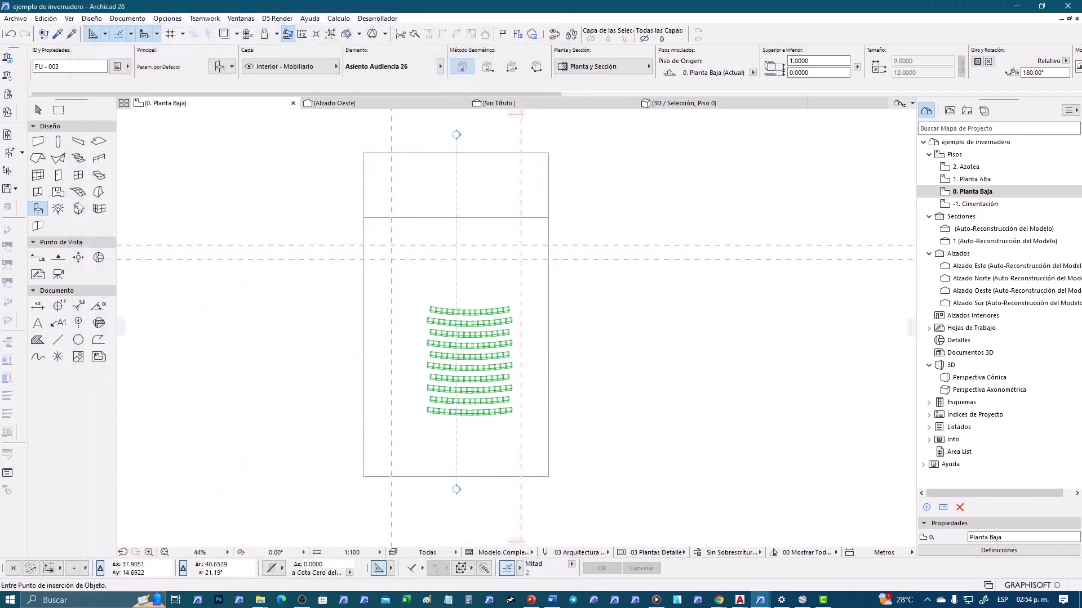
pyautogui.click(38, 110)
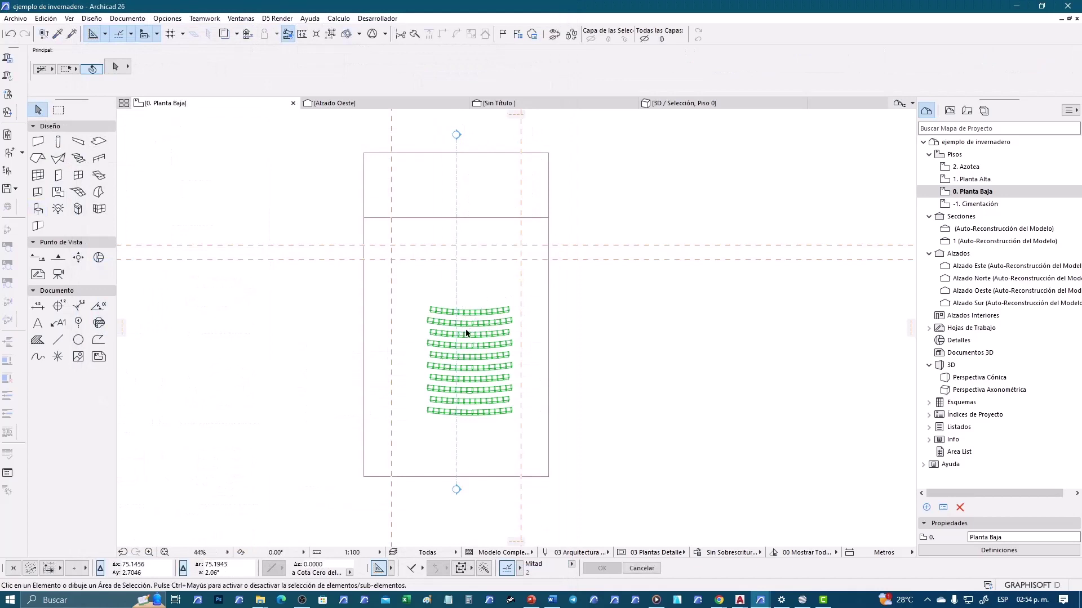
pyautogui.click(478, 321)
pyautogui.scroll(2, 489, 325)
pyautogui.scroll(2, 489, 324)
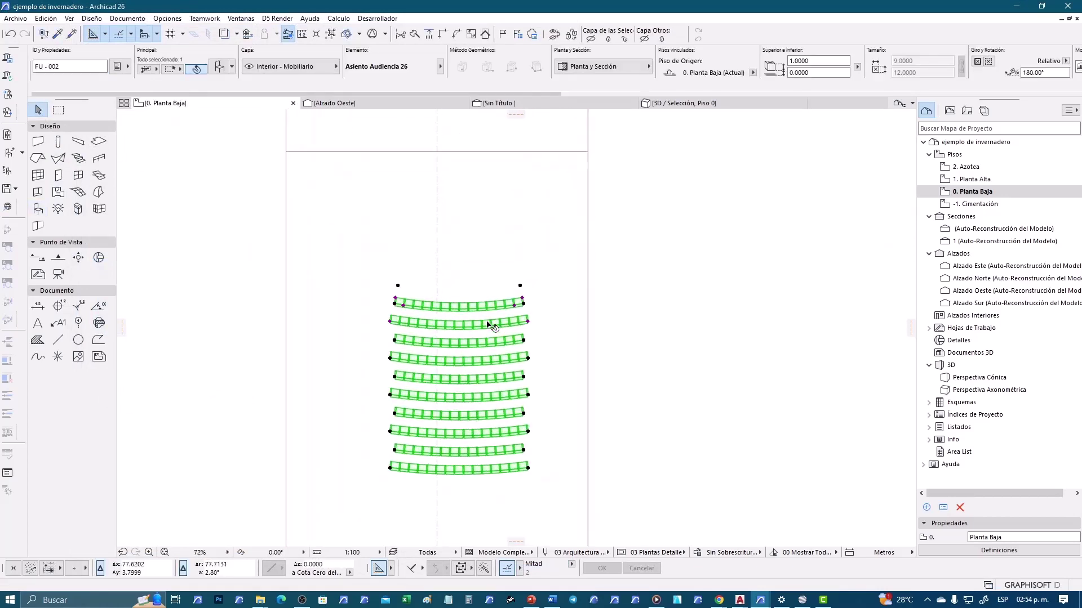
pyautogui.scroll(2, 486, 322)
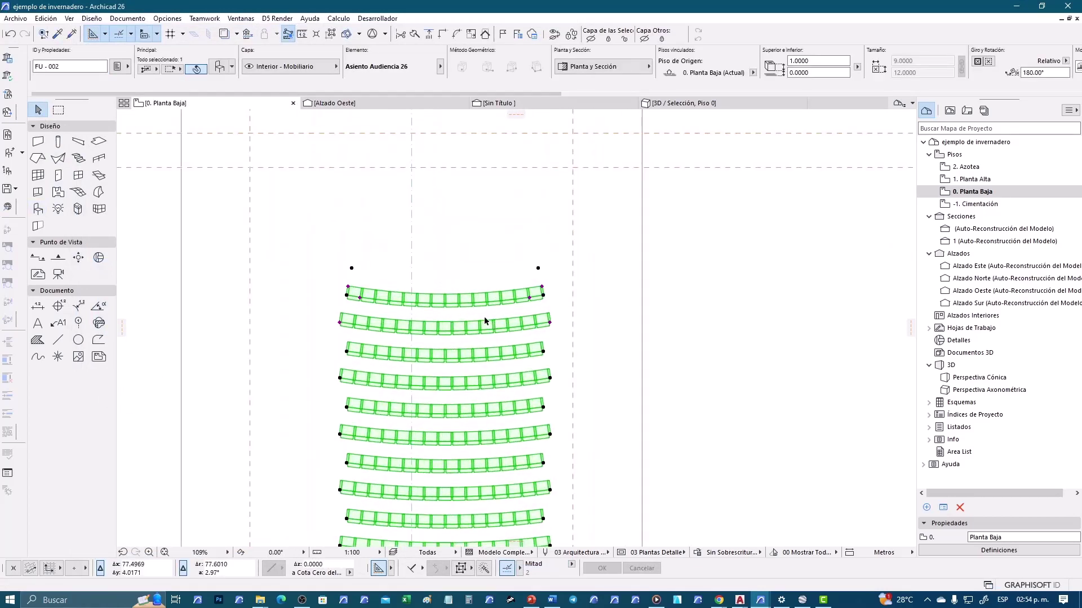
# Drag the seating block upward toward the upper grid lines.
pyautogui.click(351, 269)
pyautogui.click(538, 269)
pyautogui.click(444, 267)
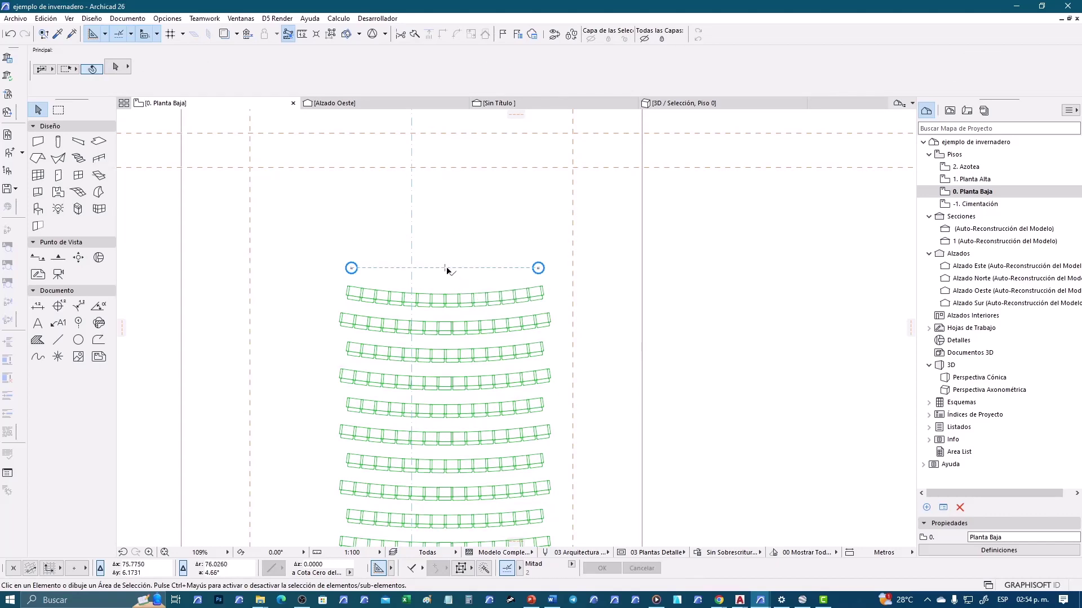
pyautogui.click(445, 268)
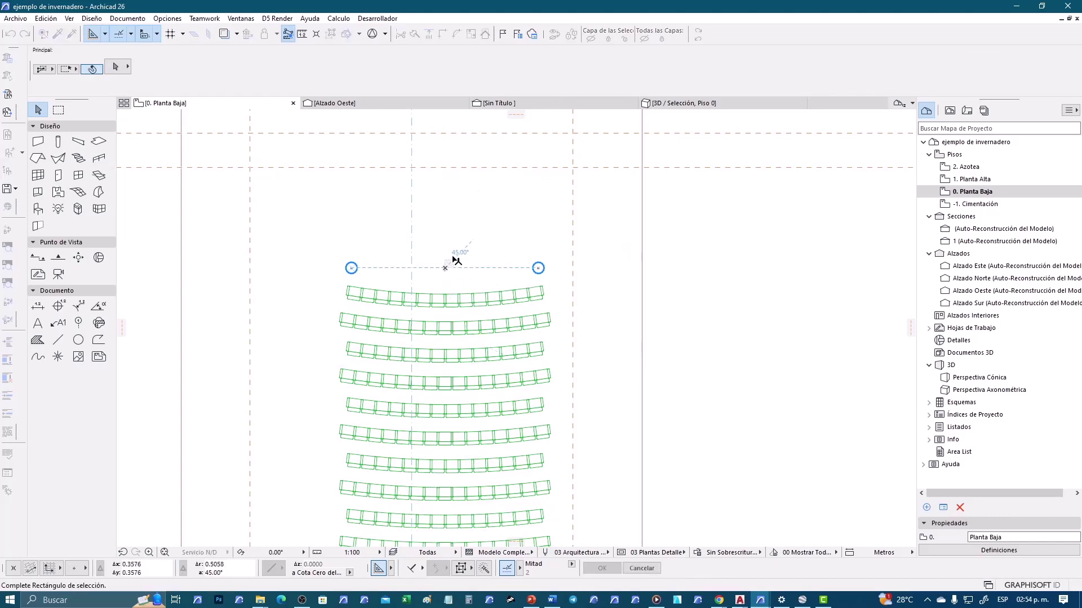
pyautogui.click(552, 332)
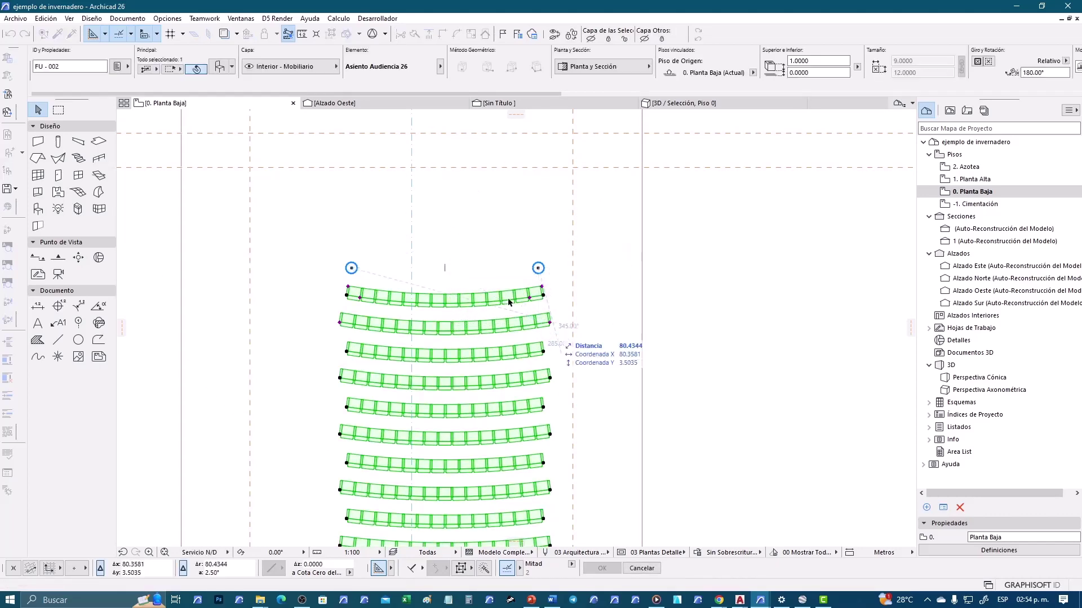
pyautogui.click(445, 268)
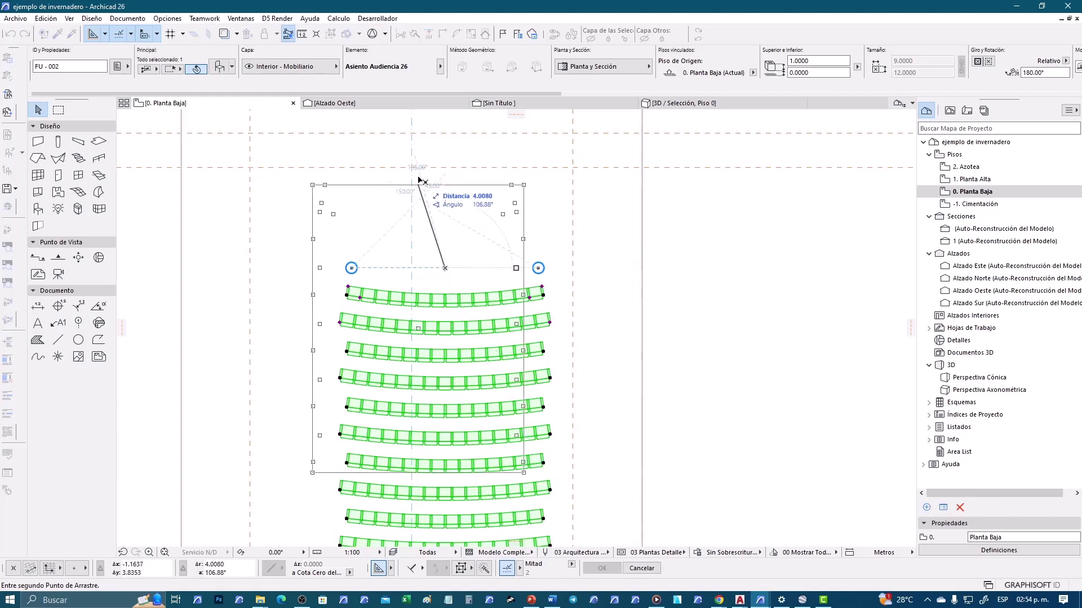
pyautogui.click(411, 133)
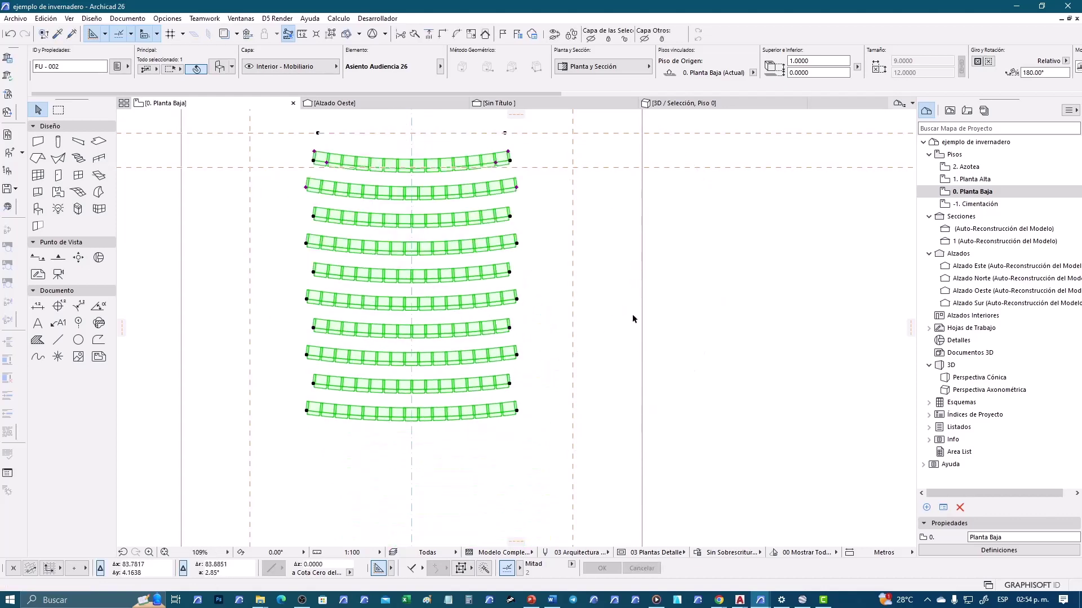
pyautogui.scroll(-2, 633, 319)
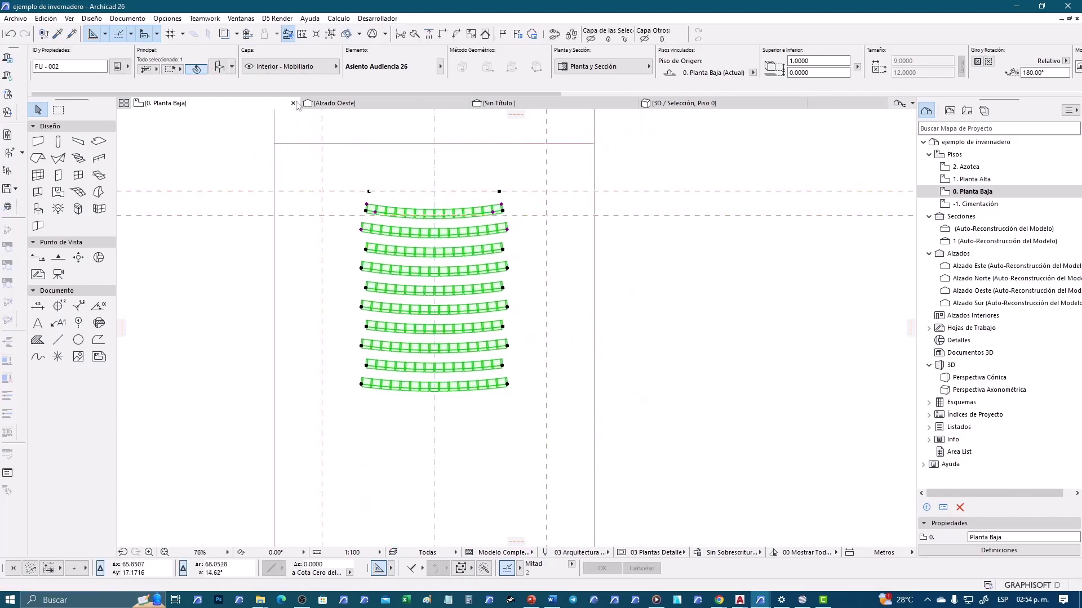
# Change the placed seating to 18, then 20, seats per row.
pyautogui.hotkey('ctrl', 't')
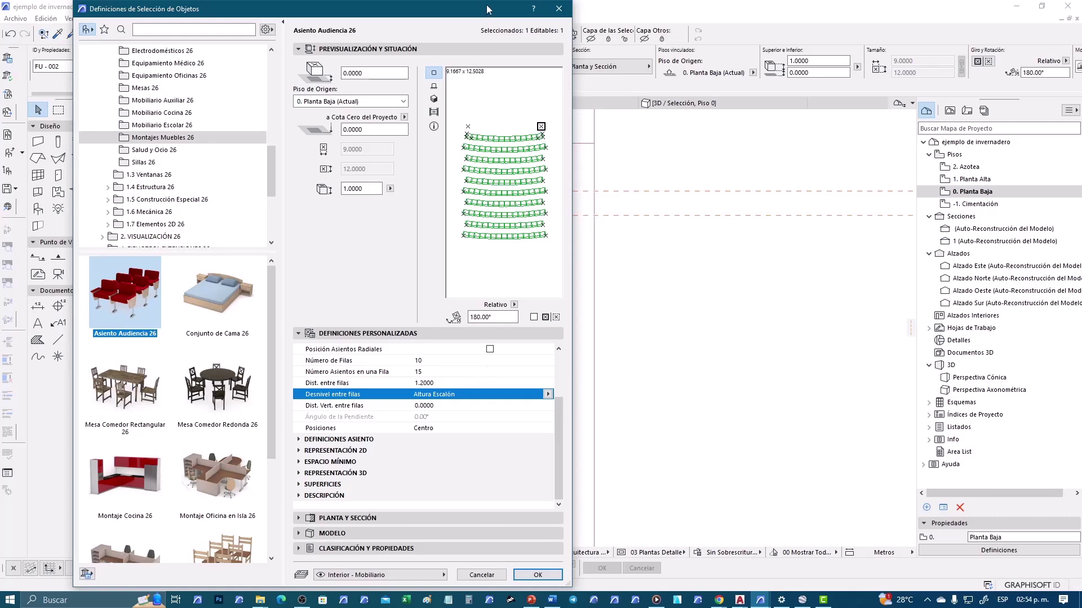
pyautogui.moveTo(486, 9)
pyautogui.mouseDown()
pyautogui.moveTo(555, 509)
pyautogui.moveTo(556, 22)
pyautogui.mouseUp()
pyautogui.click(513, 388)
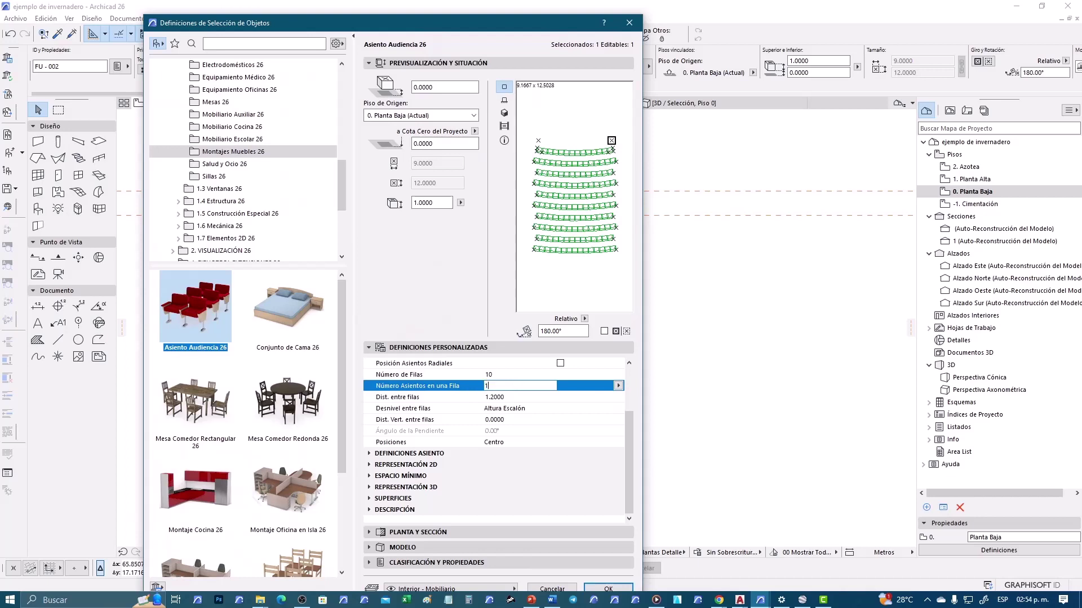
pyautogui.write('8')
pyautogui.press('Return')
pyautogui.click(628, 588)
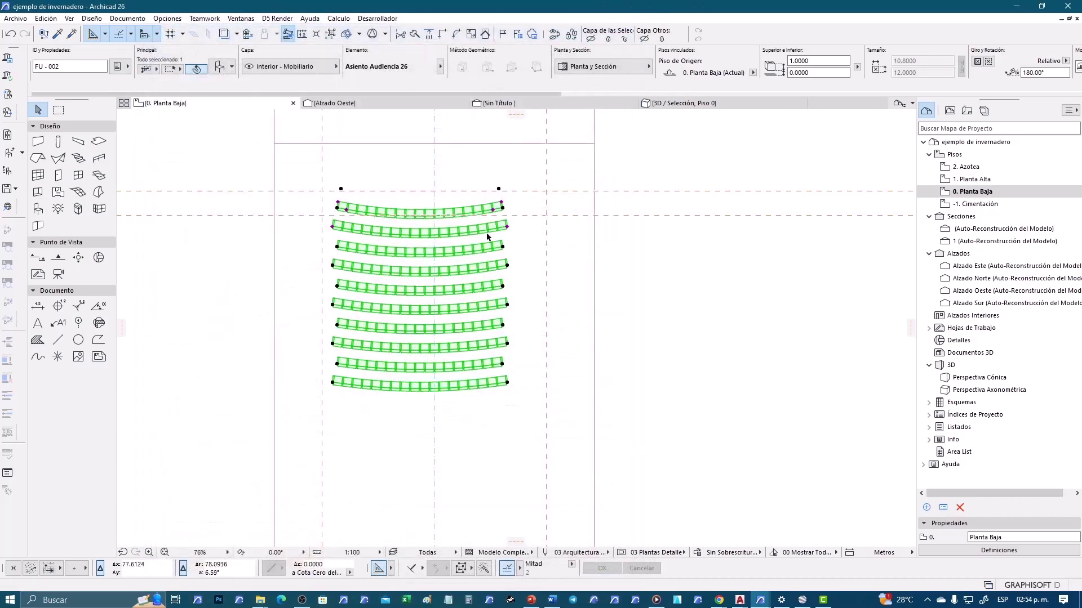
pyautogui.scroll(2, 500, 213)
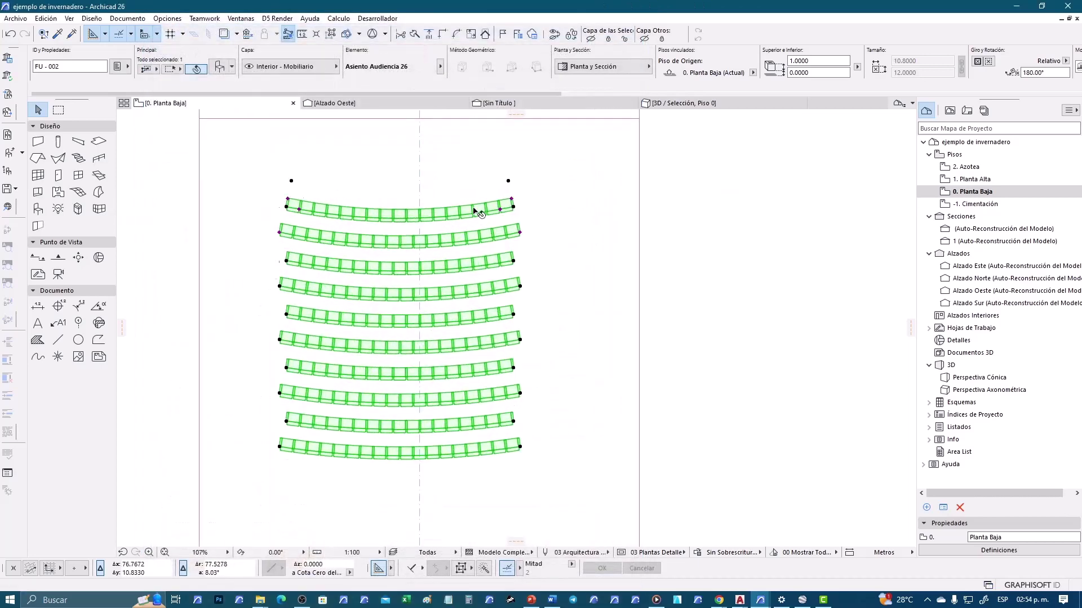
pyautogui.click(207, 65)
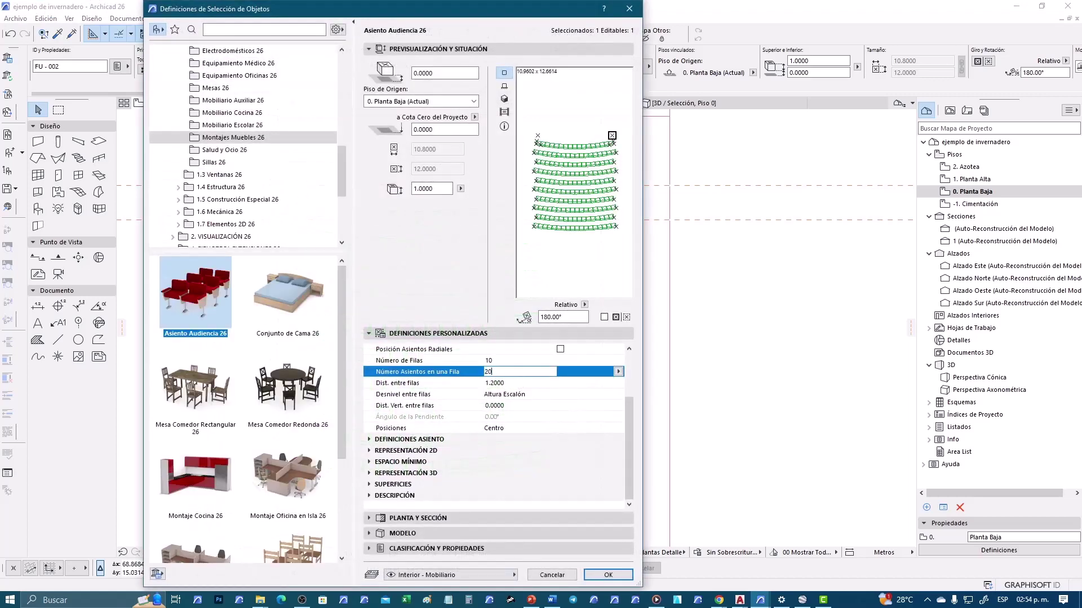
pyautogui.click(608, 574)
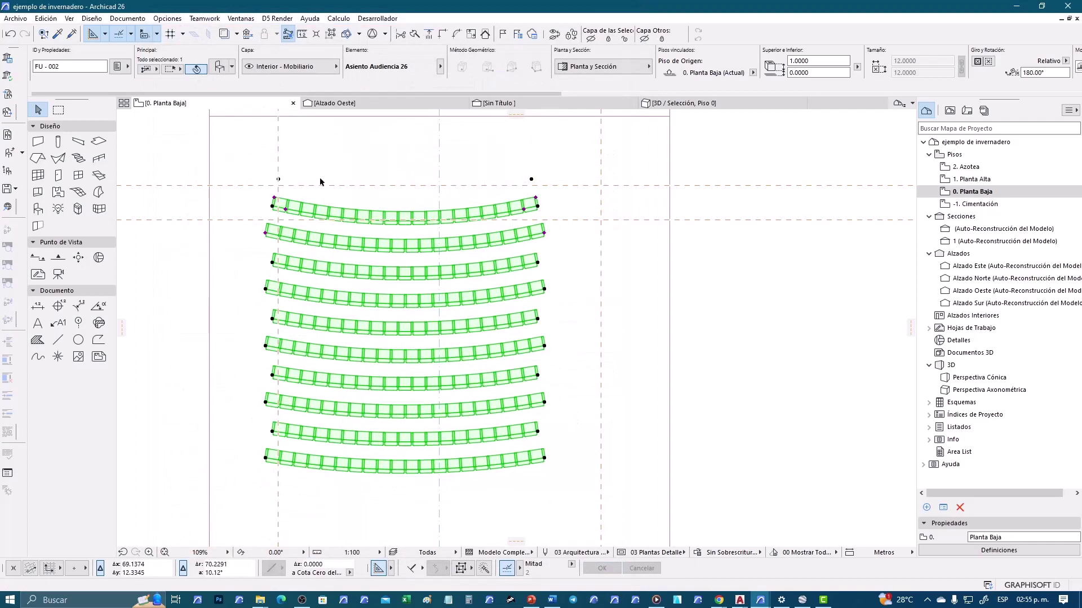
# Drag the block from its top-edge midpoint to centre it on the room's axis.
pyautogui.scroll(1, 290, 181)
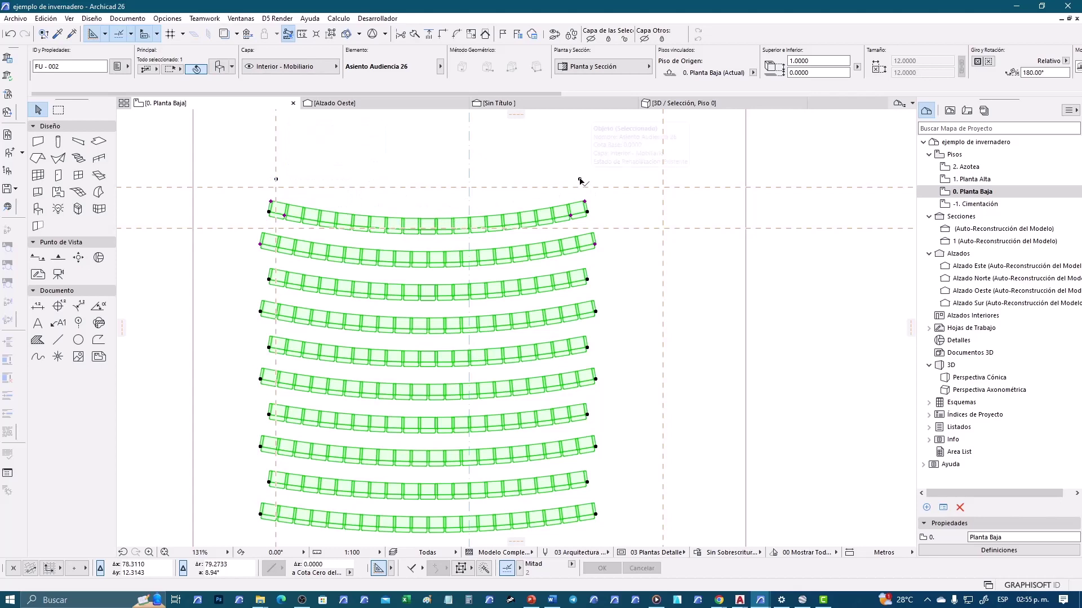
pyautogui.click(580, 179)
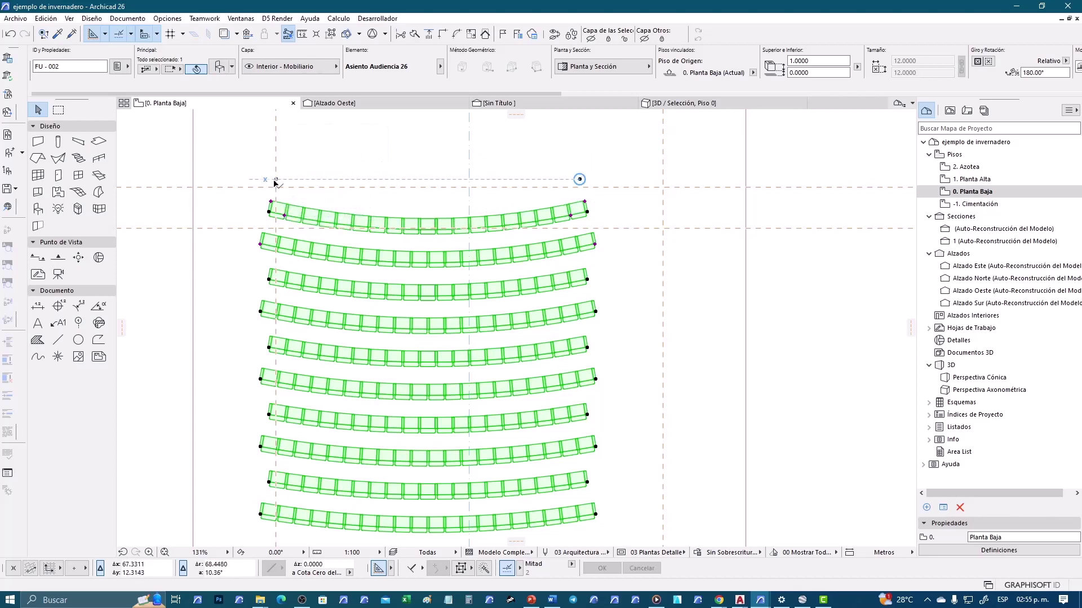
pyautogui.click(276, 180)
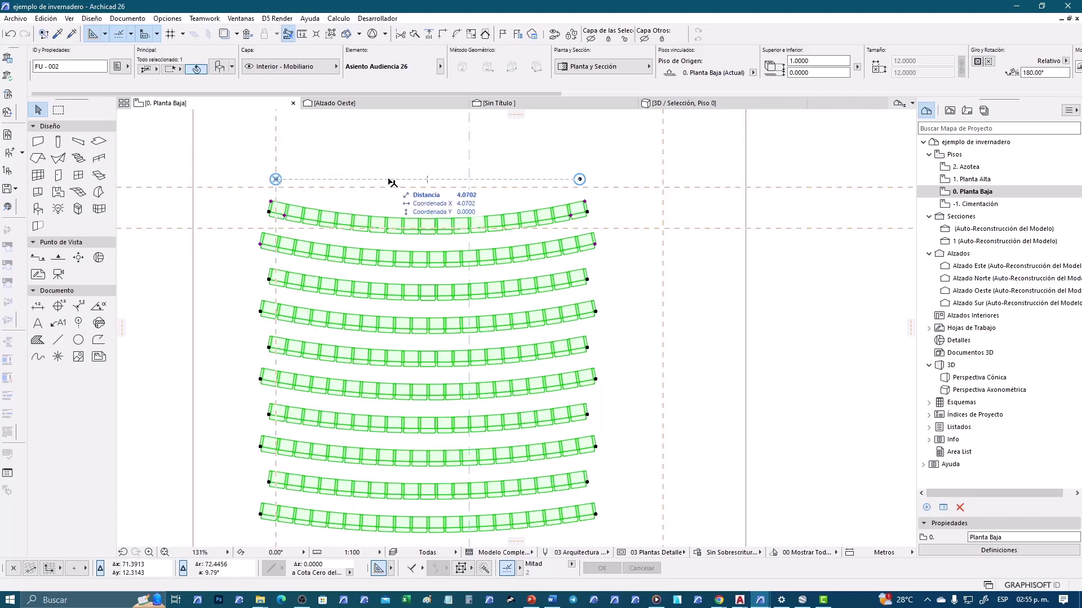
pyautogui.click(427, 179)
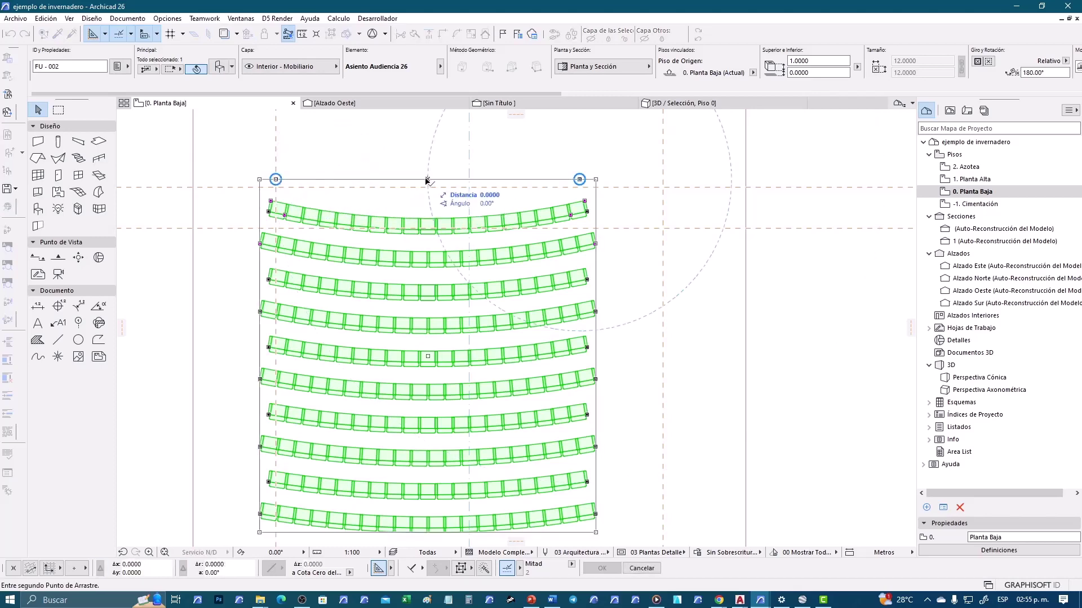
pyautogui.click(469, 189)
pyautogui.scroll(-3, 474, 222)
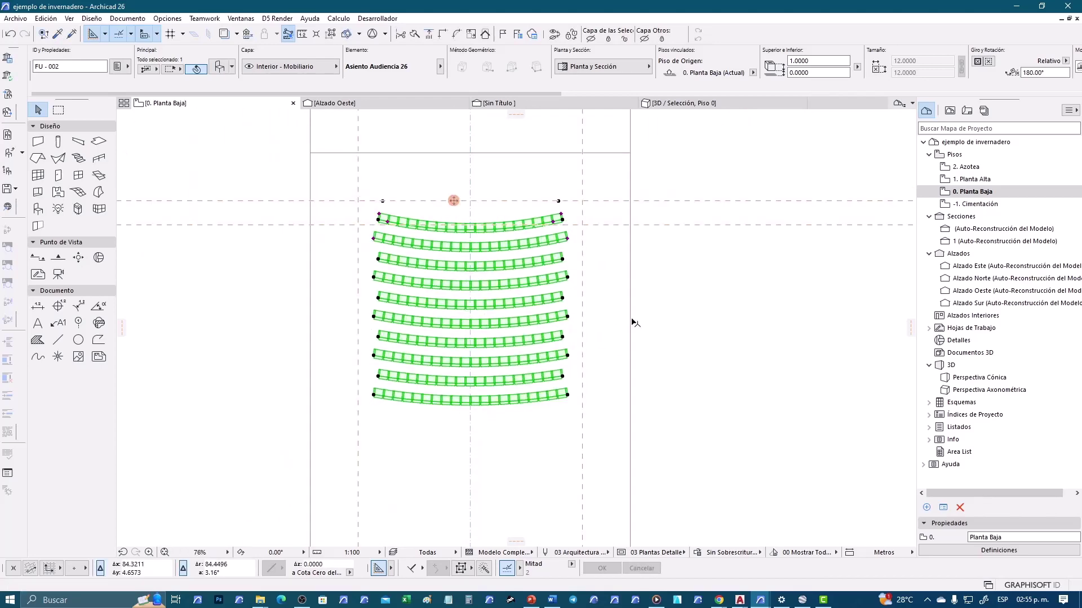
pyautogui.scroll(-2, 653, 307)
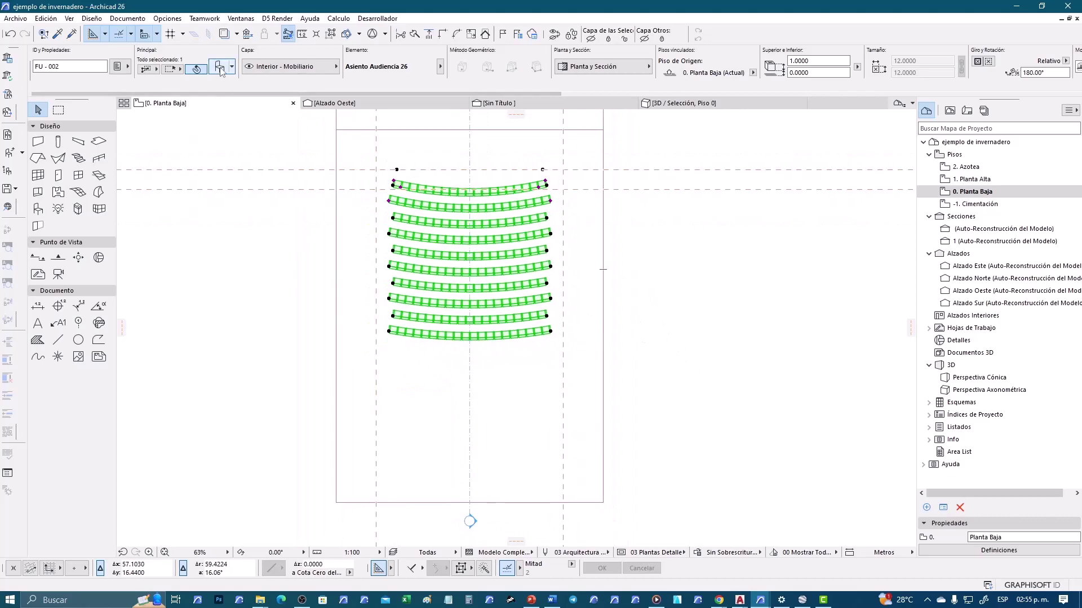
# Increase the seating to 15 rows and show the selected block in 3D.
pyautogui.hotkey('ctrl', 't')
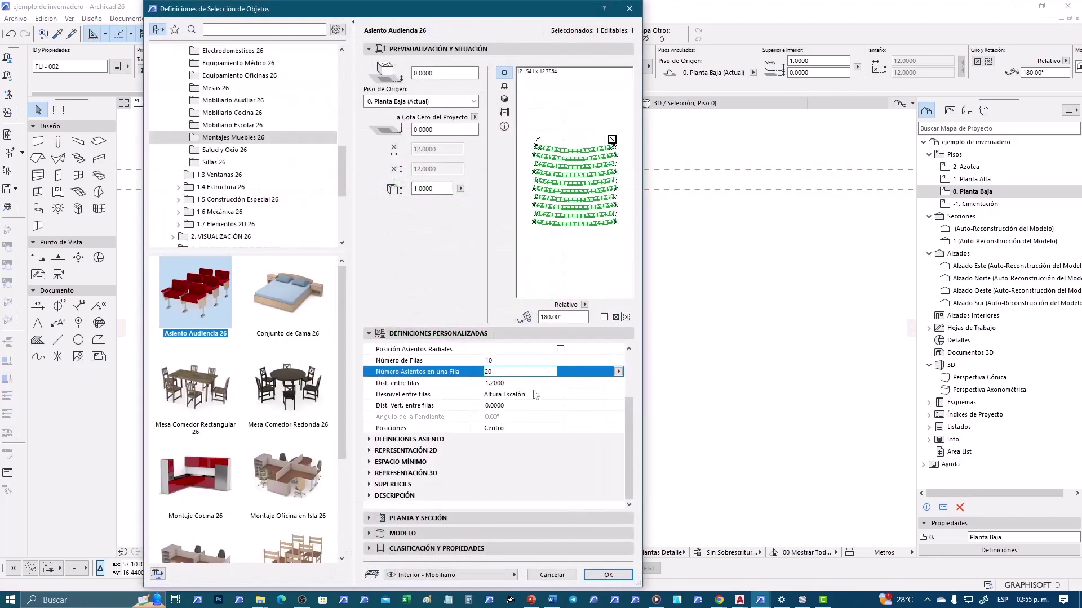
pyautogui.click(485, 360)
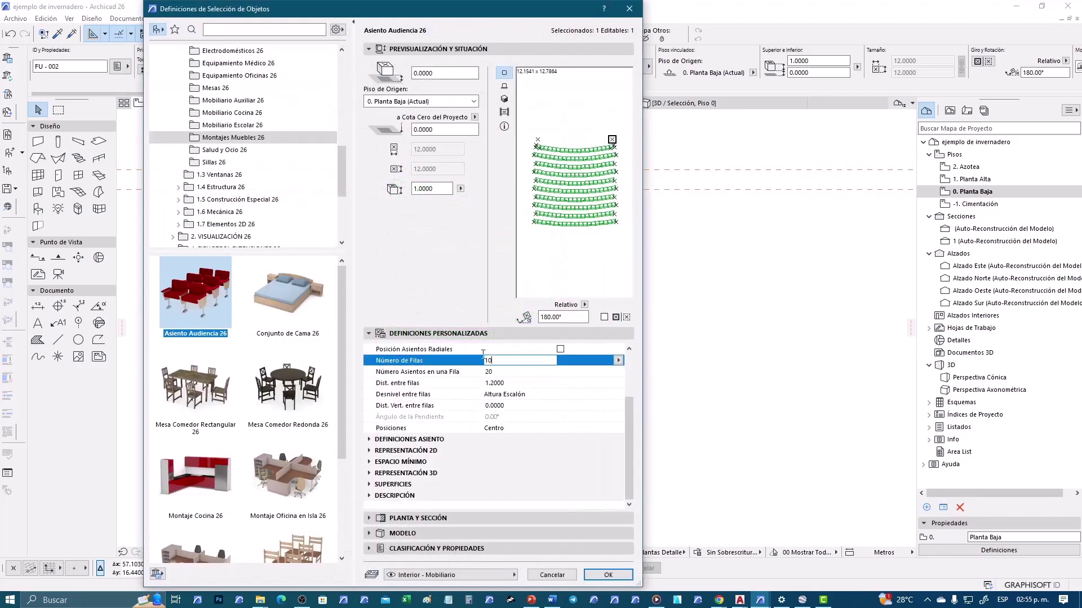
pyautogui.write('15')
pyautogui.press('Return')
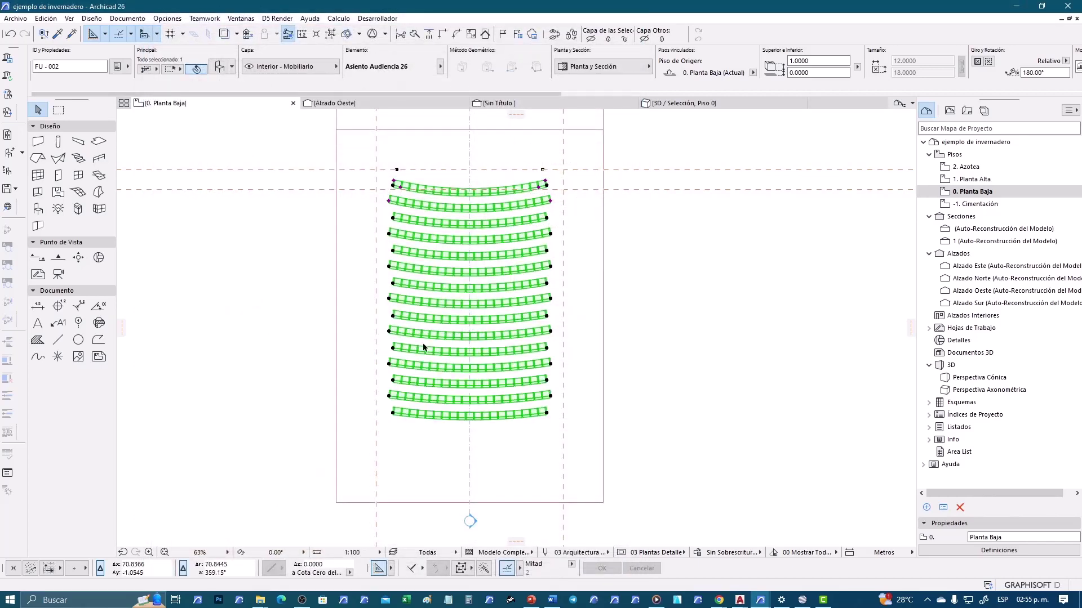
pyautogui.scroll(-2, 620, 333)
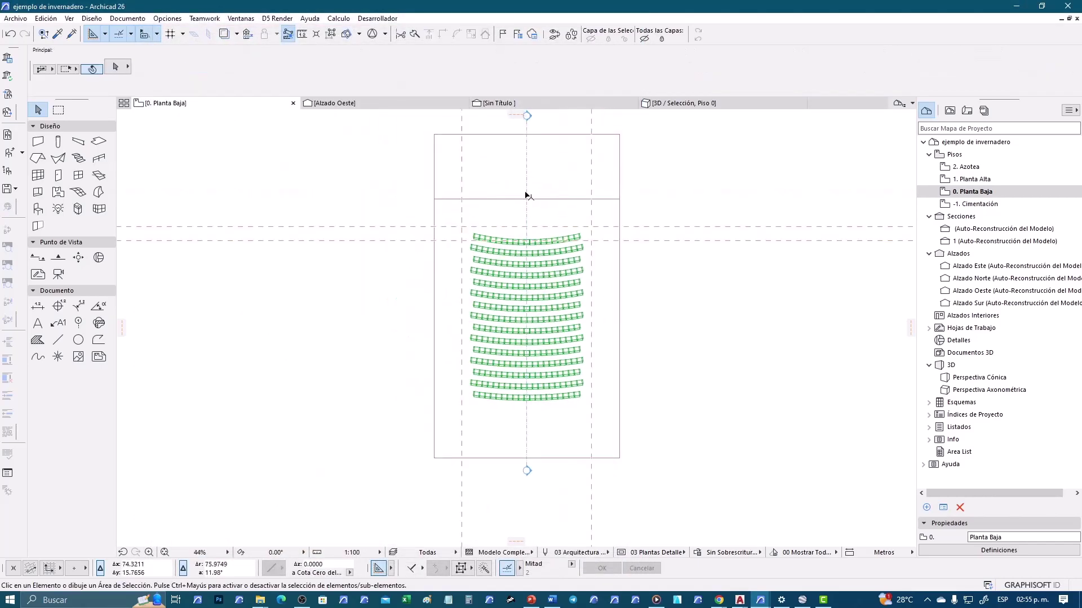
pyautogui.click(579, 236)
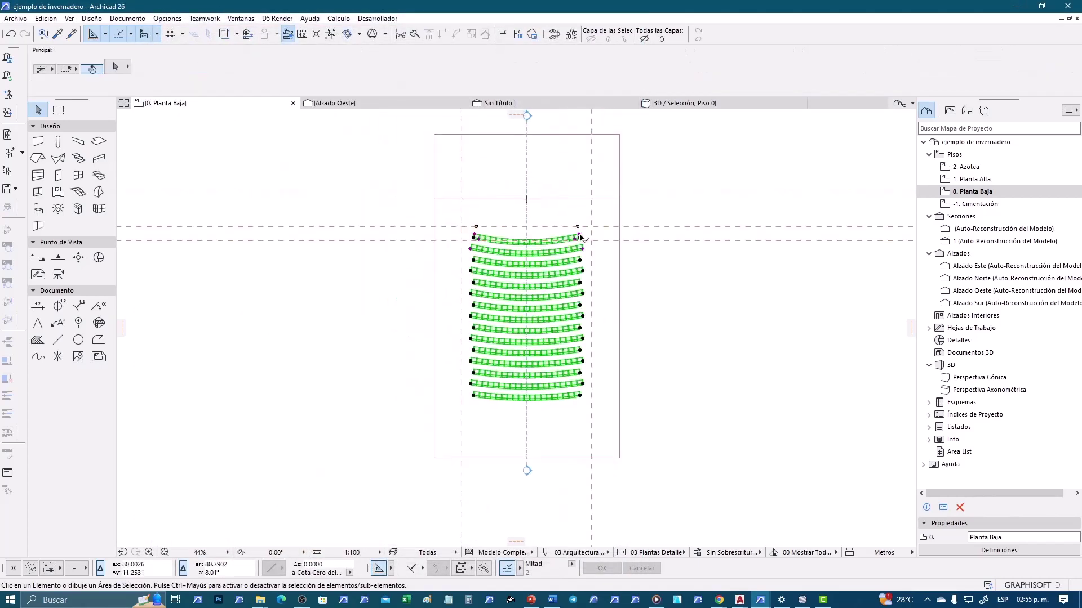
pyautogui.press('F5')
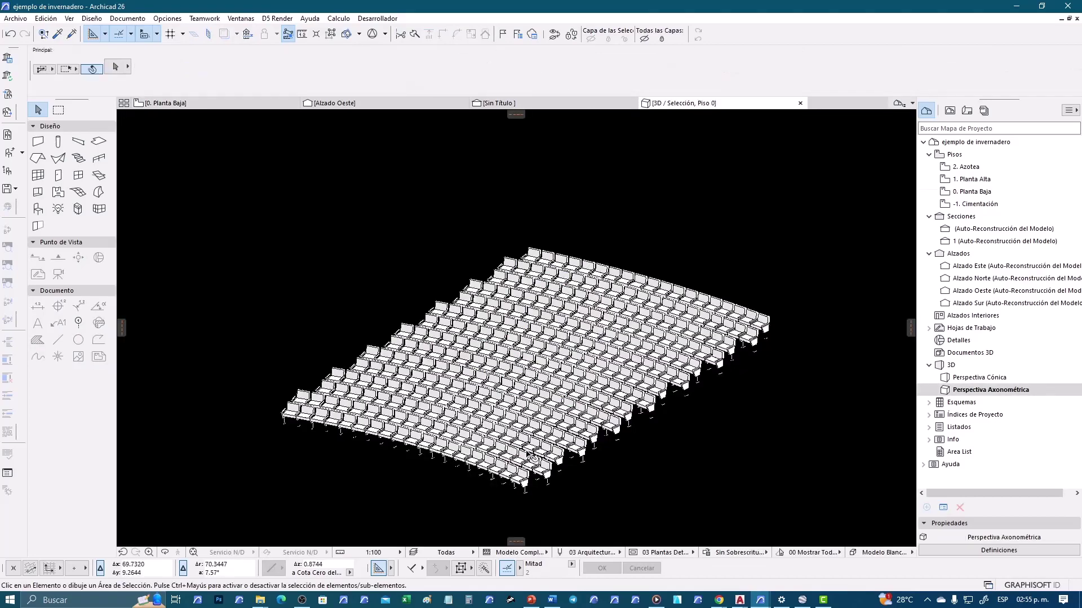
# Orbit to a low side view of the seating, then open its settings.
pyautogui.scroll(2, 582, 475)
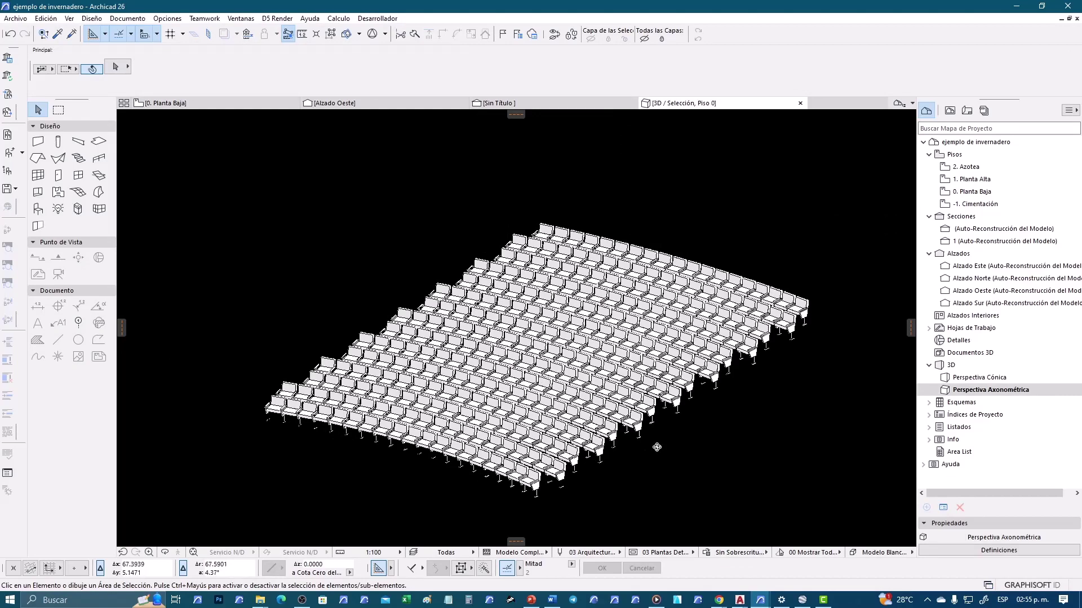
pyautogui.moveTo(657, 449)
pyautogui.keyDown('shift'); pyautogui.mouseDown(button='middle')
pyautogui.moveTo(419, 410)
pyautogui.moveTo(449, 405)
pyautogui.mouseUp(button='middle'); pyautogui.keyUp('shift')
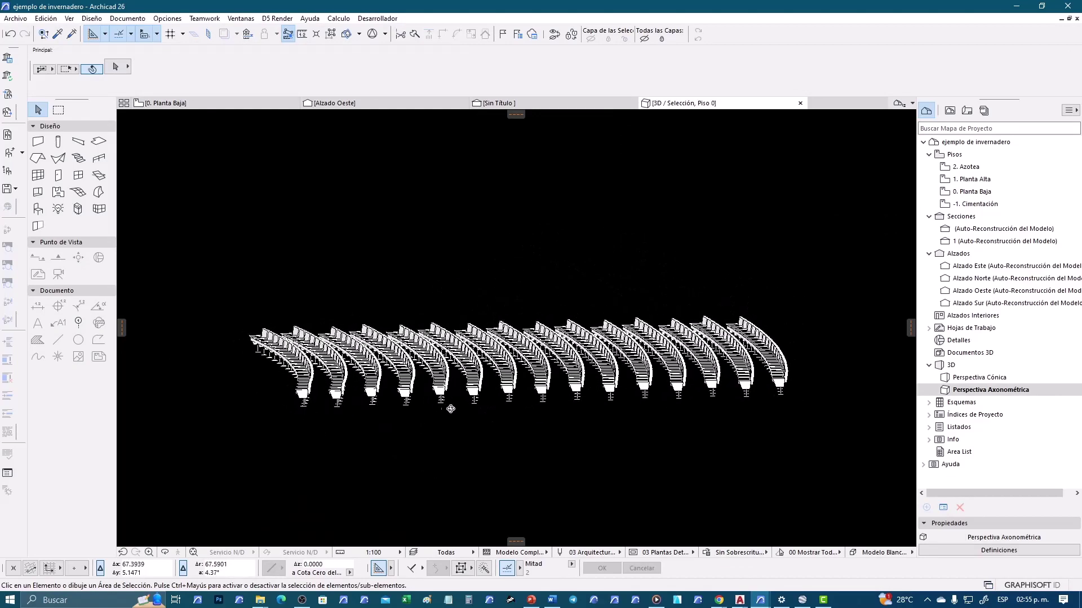
pyautogui.click(479, 397)
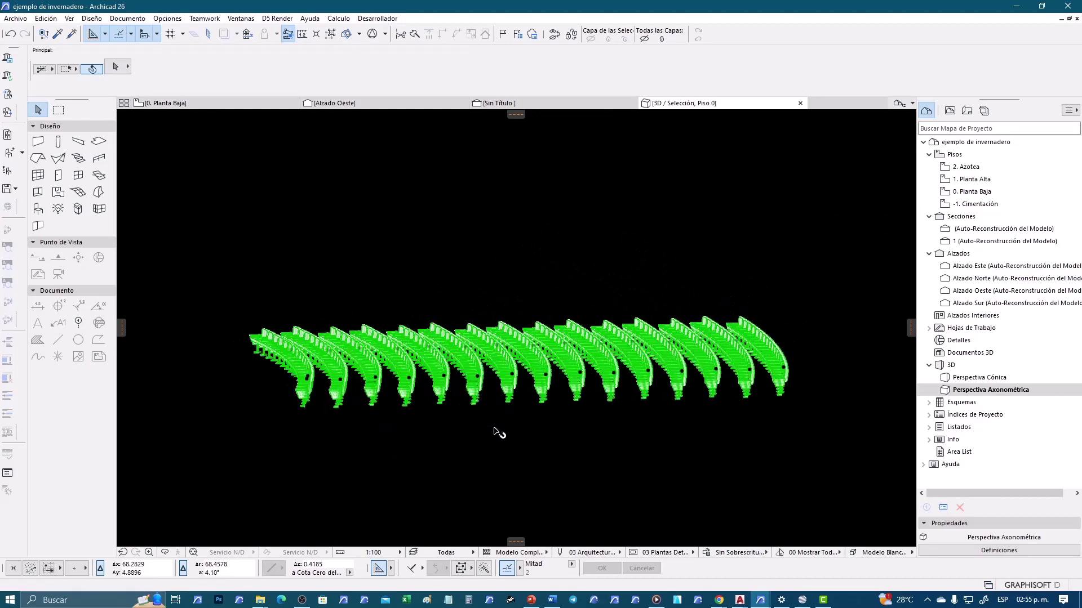
pyautogui.doubleClick(423, 350)
# Apply a 0.4 vertical distance between rows and orbit to view the stepped tiers.
pyautogui.click(509, 407)
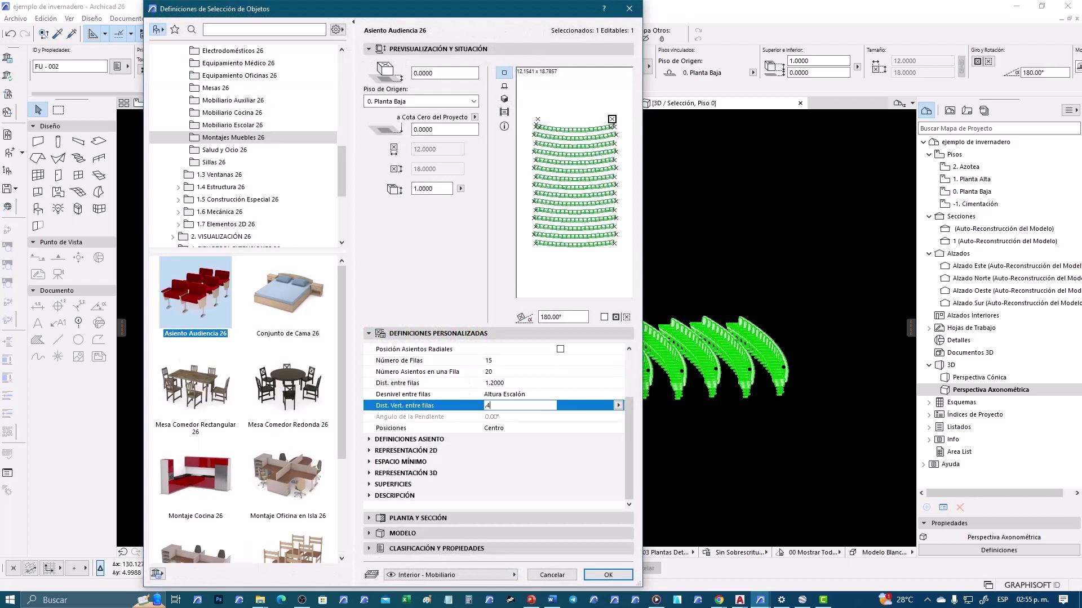
pyautogui.press('Return')
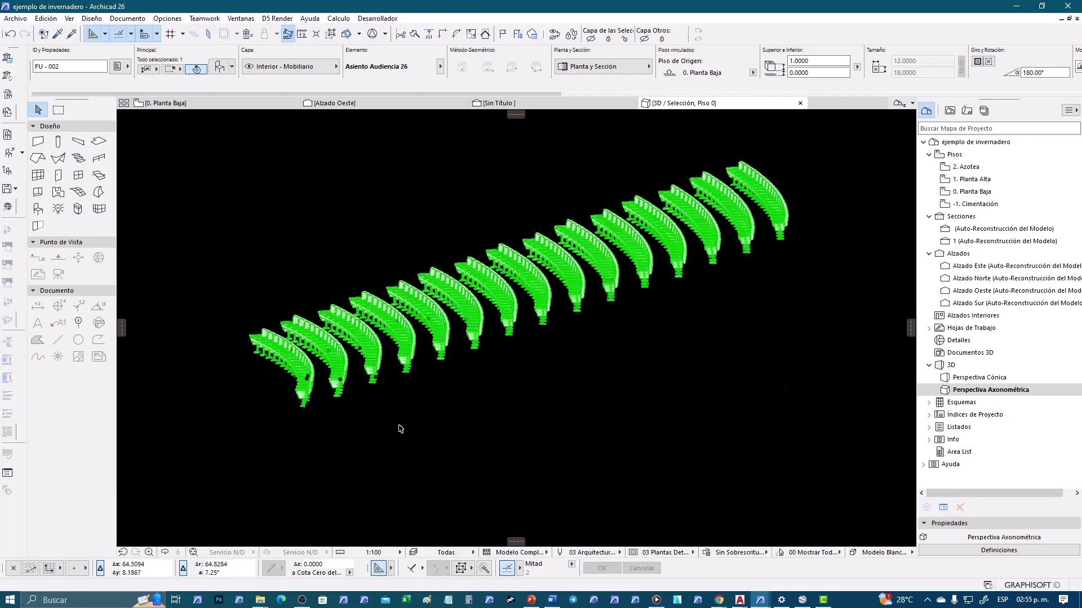
pyautogui.moveTo(400, 430)
pyautogui.keyDown('shift'); pyautogui.mouseDown(button='middle')
pyautogui.moveTo(445, 375)
pyautogui.moveTo(535, 392)
pyautogui.moveTo(745, 401)
pyautogui.moveTo(868, 438)
pyautogui.moveTo(620, 420)
pyautogui.mouseUp(button='middle'); pyautogui.keyUp('shift')
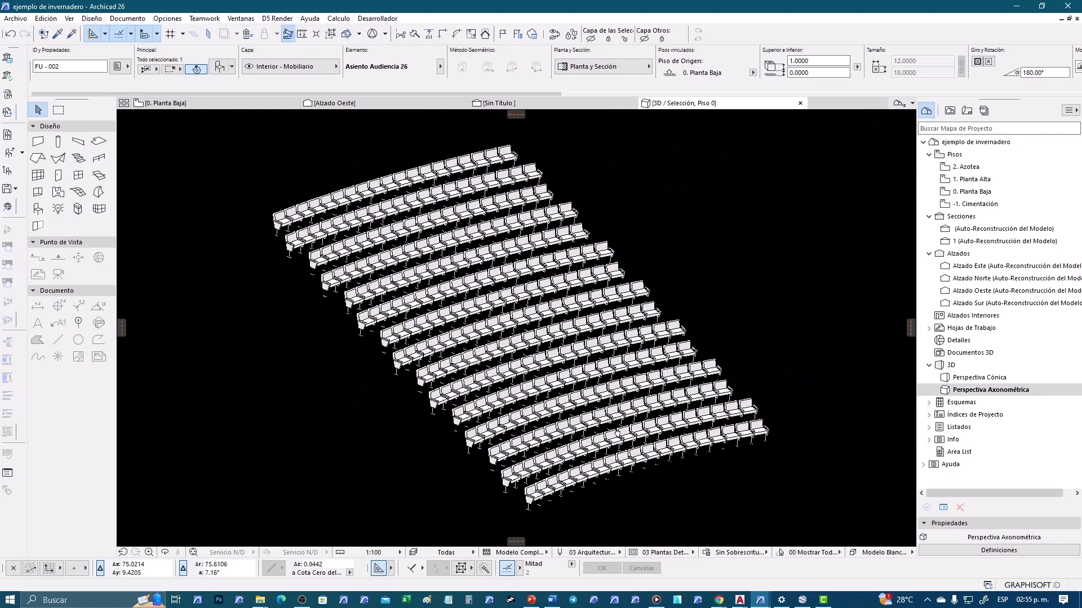
pyautogui.click(811, 323)
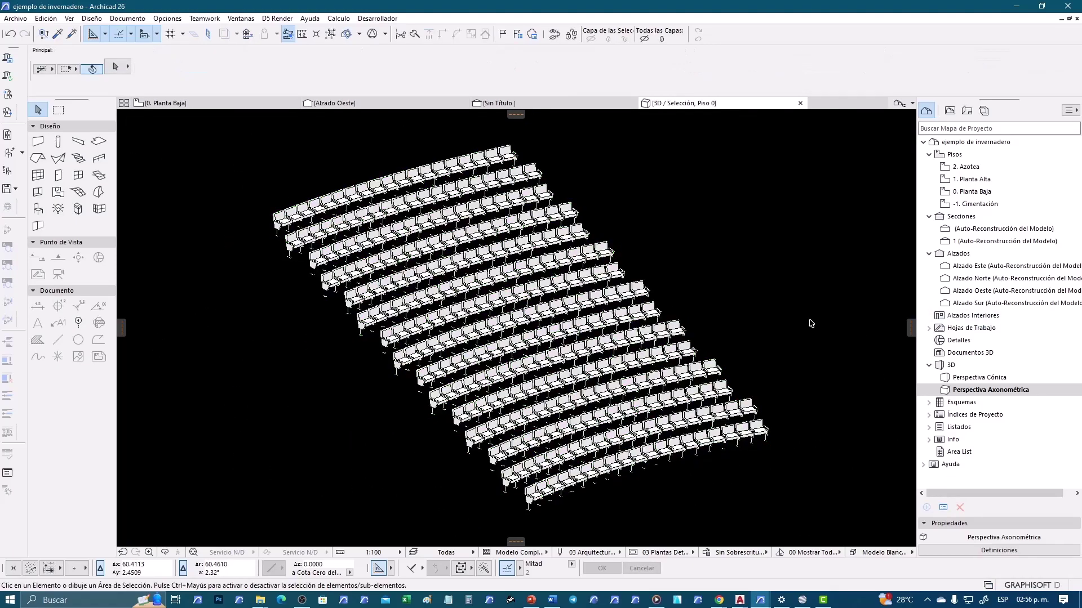